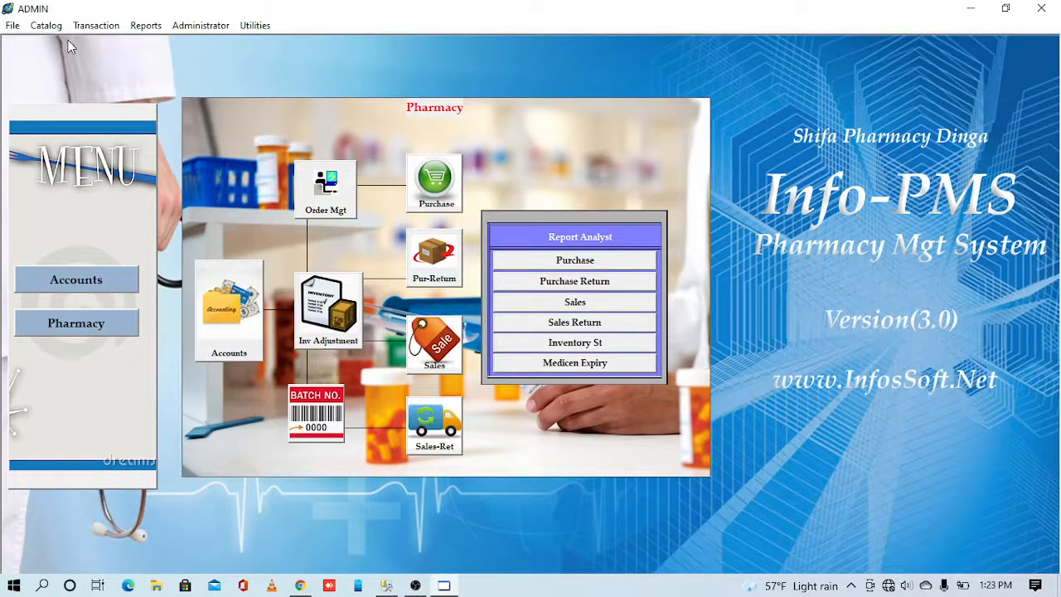
- Open the Supplier records window from the Catalog > Pharmacy menu
left_click(48, 25)
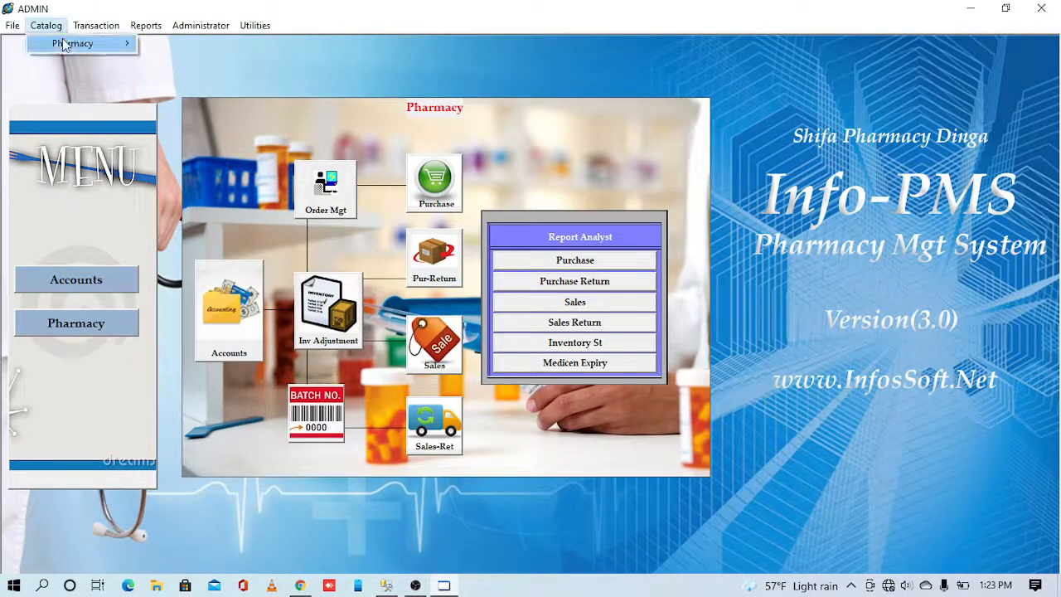
mouse_move(66, 48)
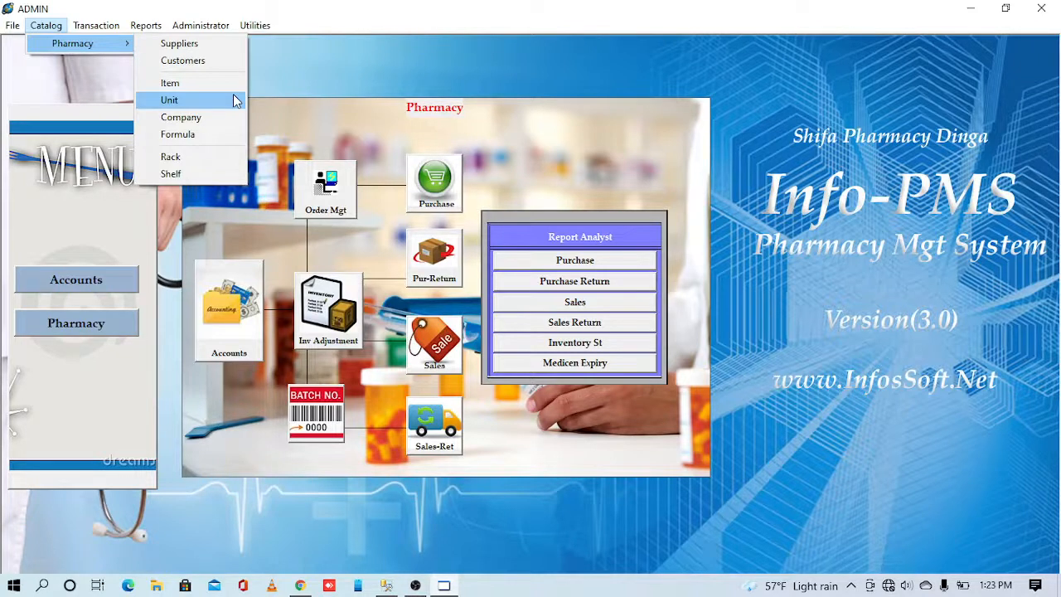
left_click(312, 89)
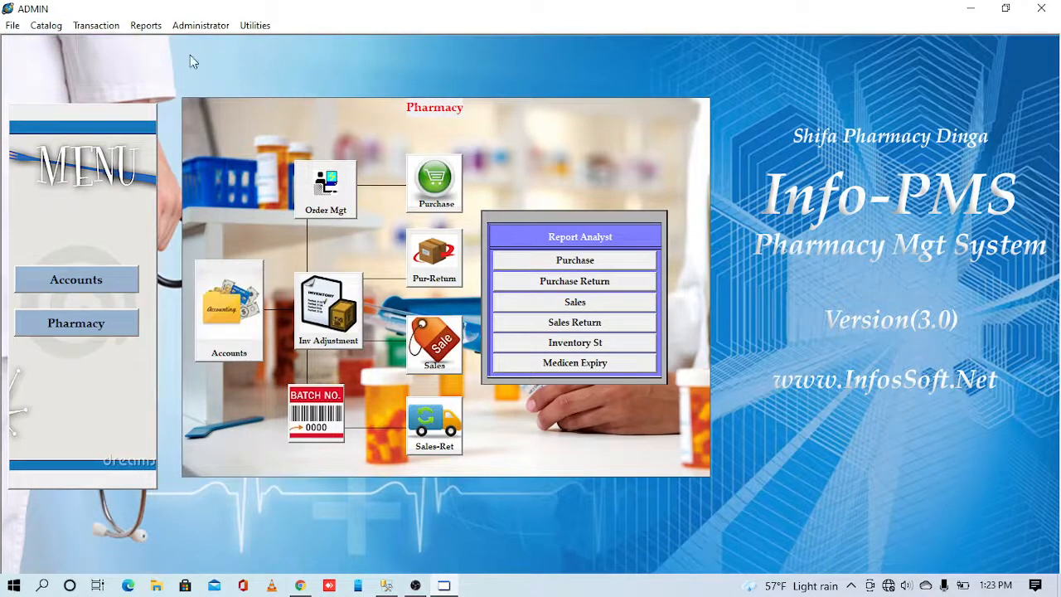
left_click(51, 29)
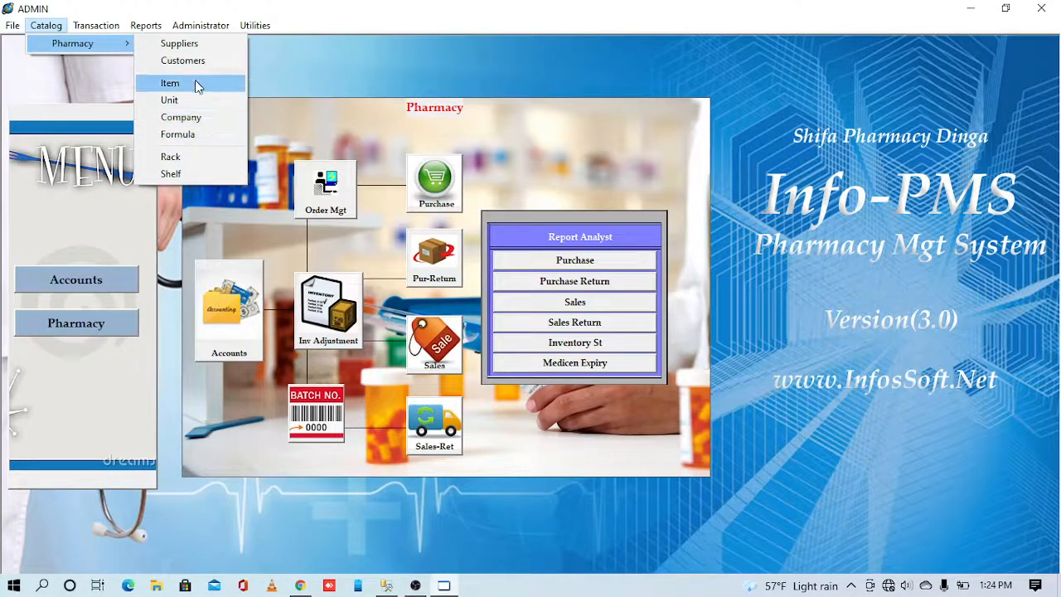
left_click(179, 44)
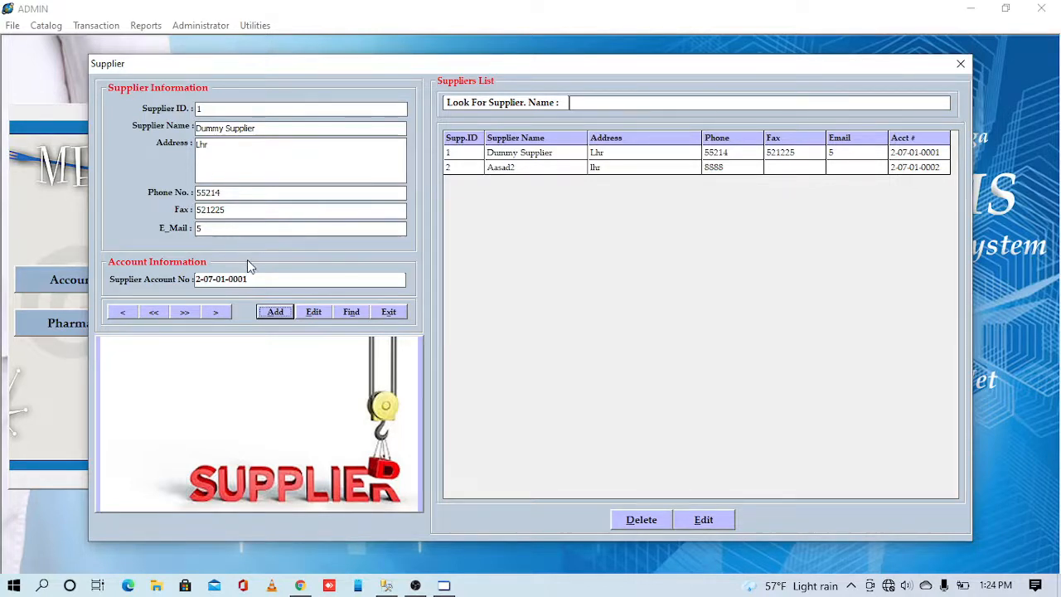
left_click(617, 103)
type("DUMM")
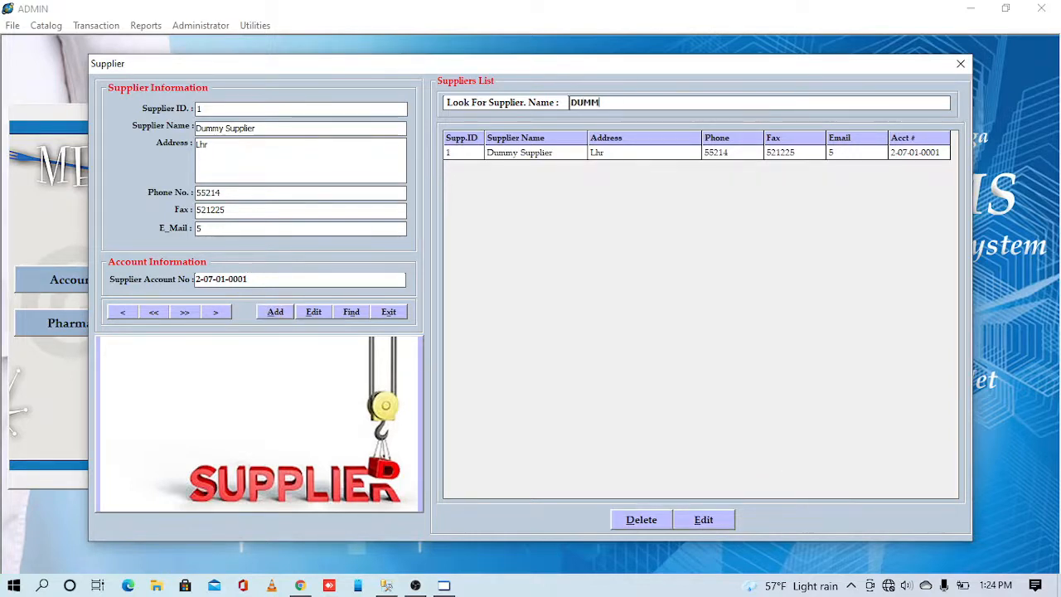
key("BackSpace")
key("BackSpace")
key("BackSpace")
key("BackSpace")
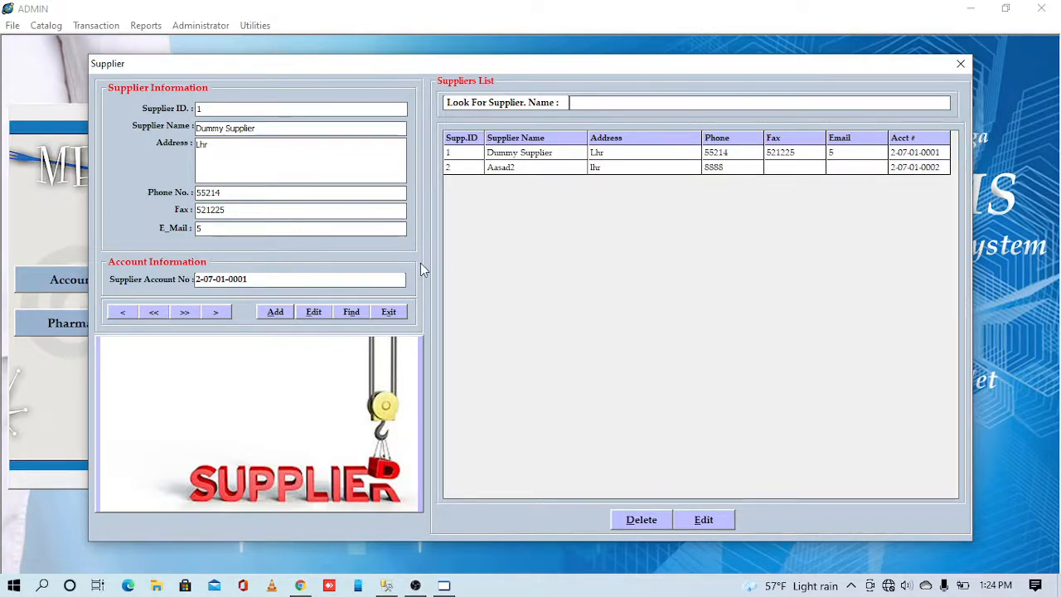
- Add supplier 'Test Supplier' in Lahore with phone, fax and e-mail, and save it
left_click(273, 313)
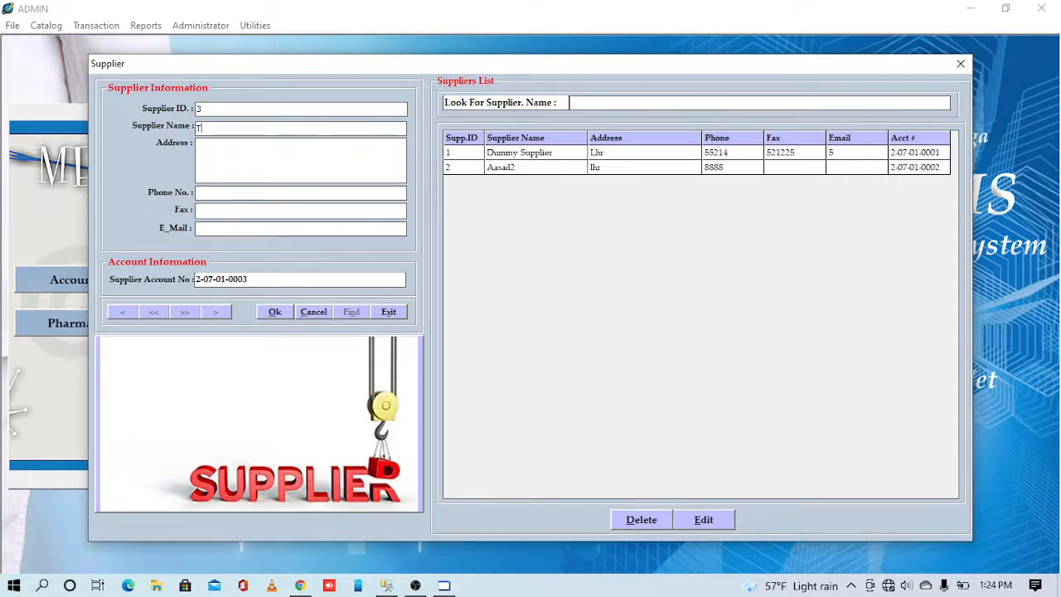
type("Test Supplier")
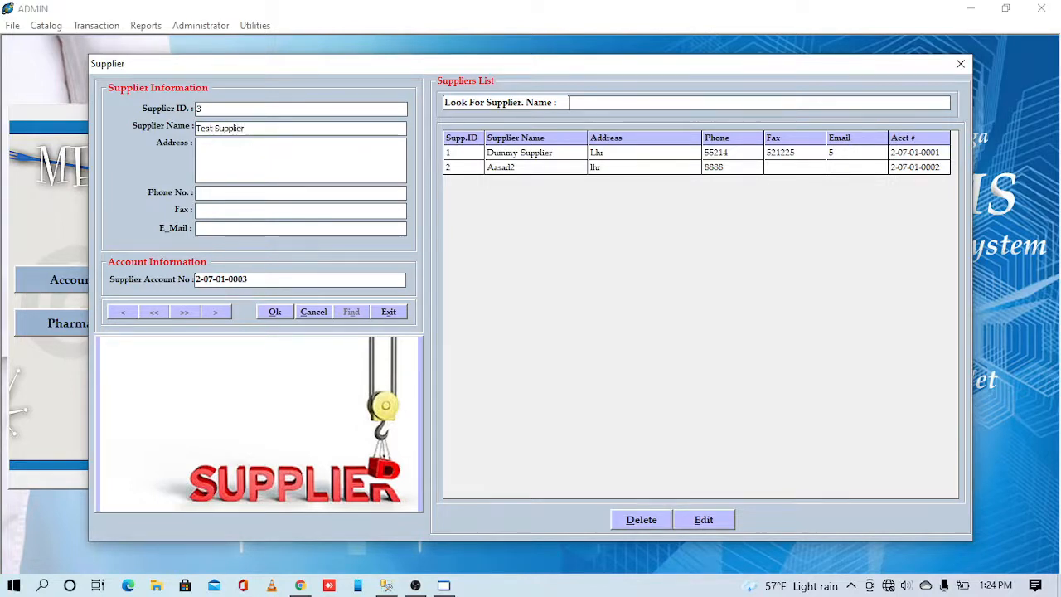
left_click(215, 163)
type("Lahore")
type("78564")
key("Tab")
type("5")
key("Tab")
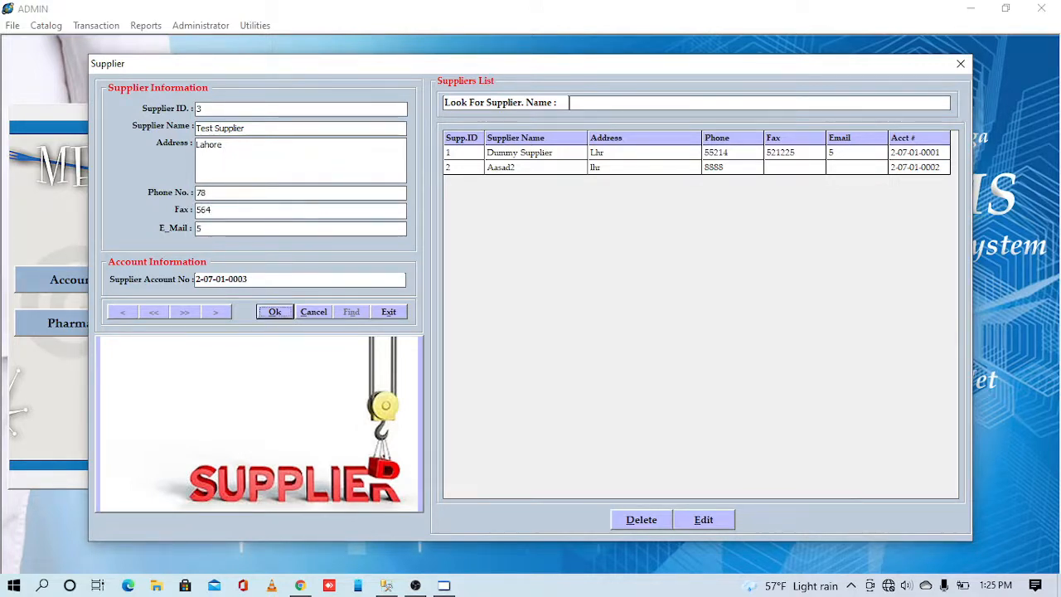
key("Return")
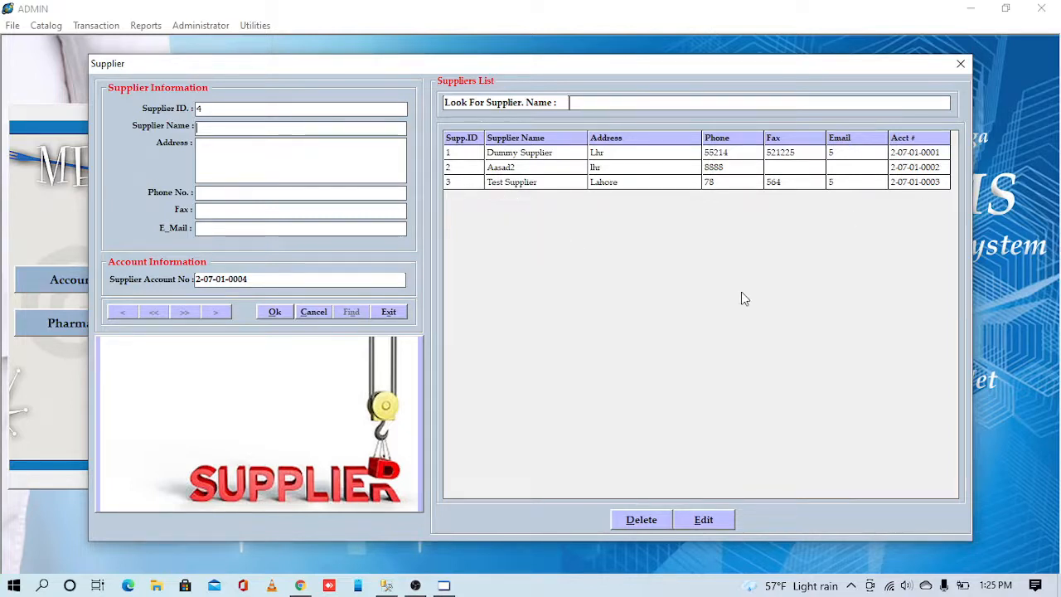
- Rename supplier 3 to 'Test Supplier erer', change its phone entry, save, and close Suppliers
left_click(537, 187)
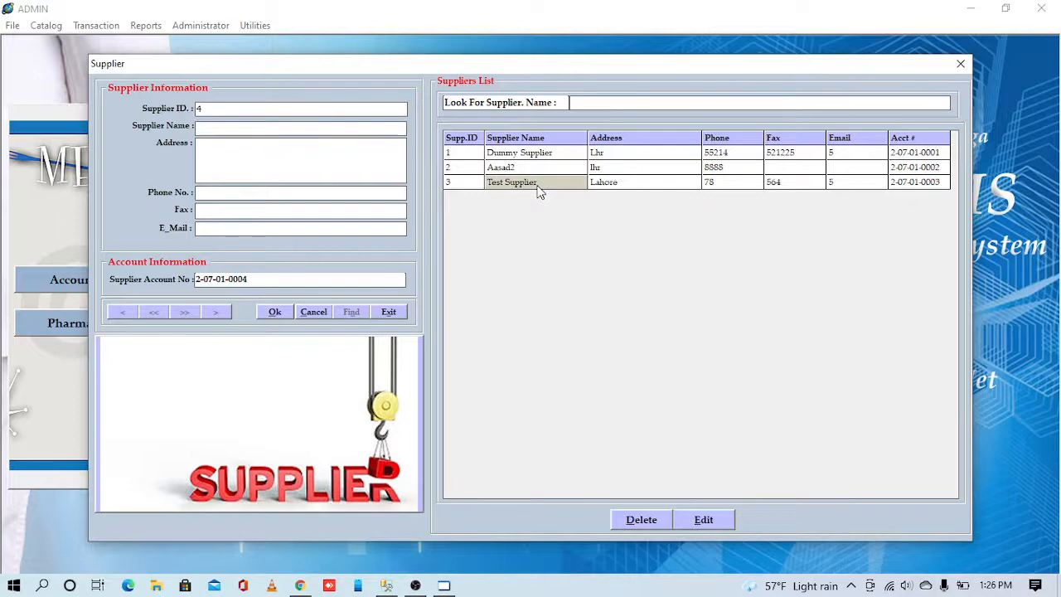
type("erer")
left_click(724, 186)
type("kkk")
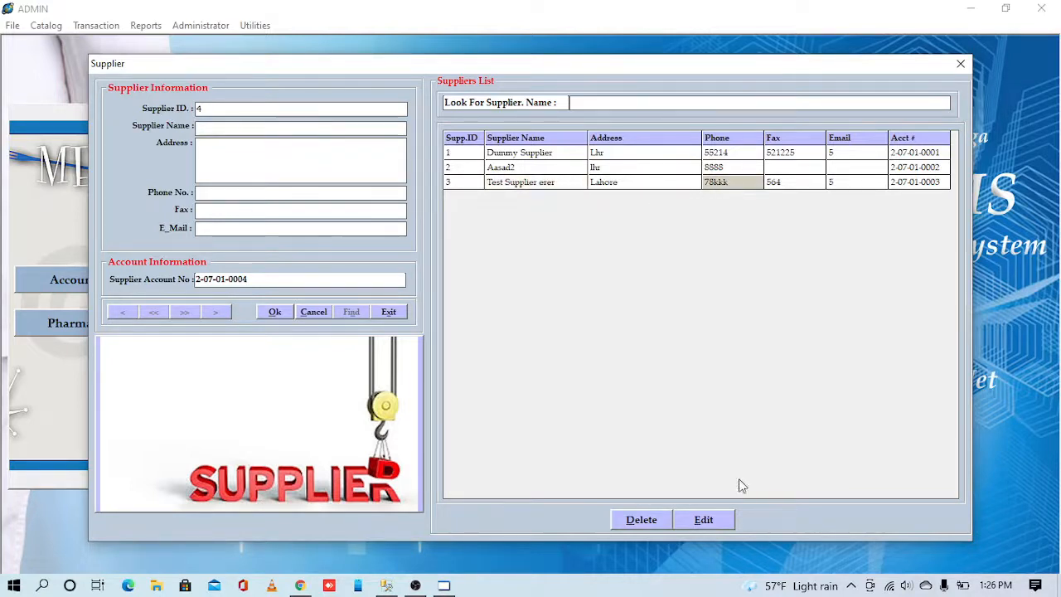
left_click(702, 524)
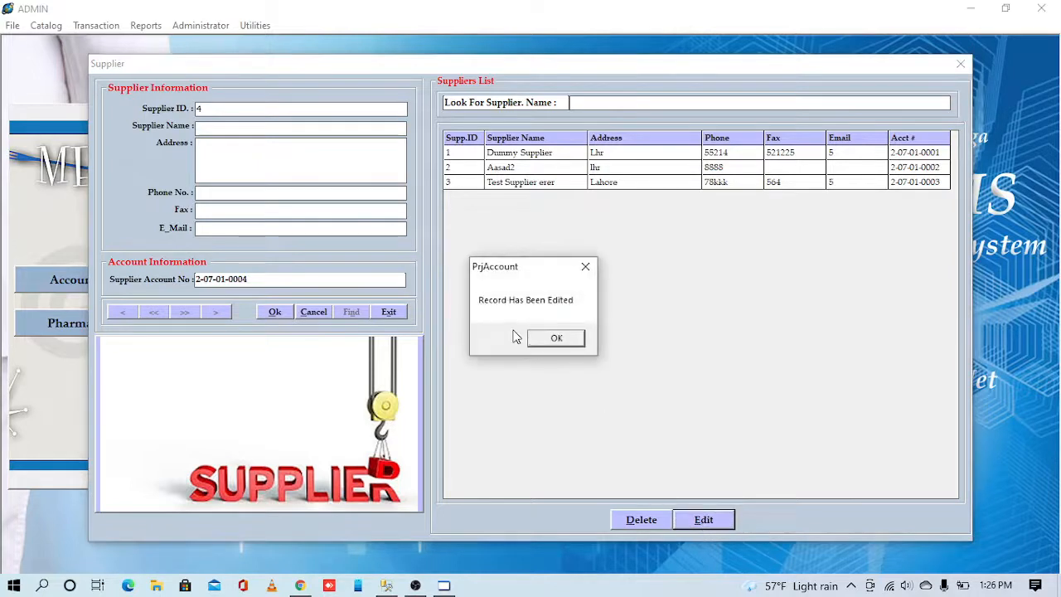
left_click(570, 339)
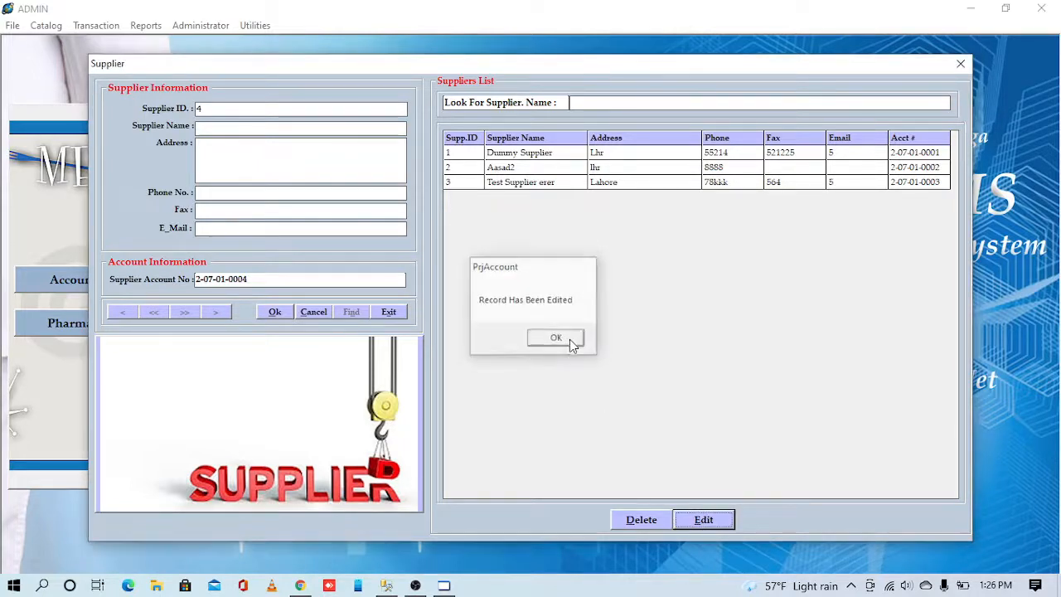
left_click(584, 185)
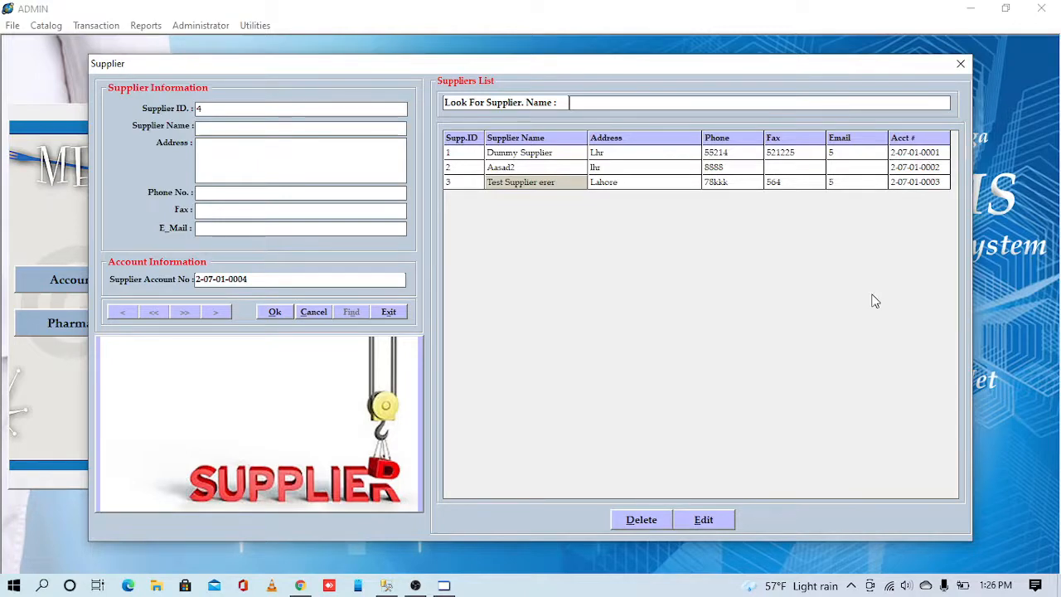
left_click(961, 63)
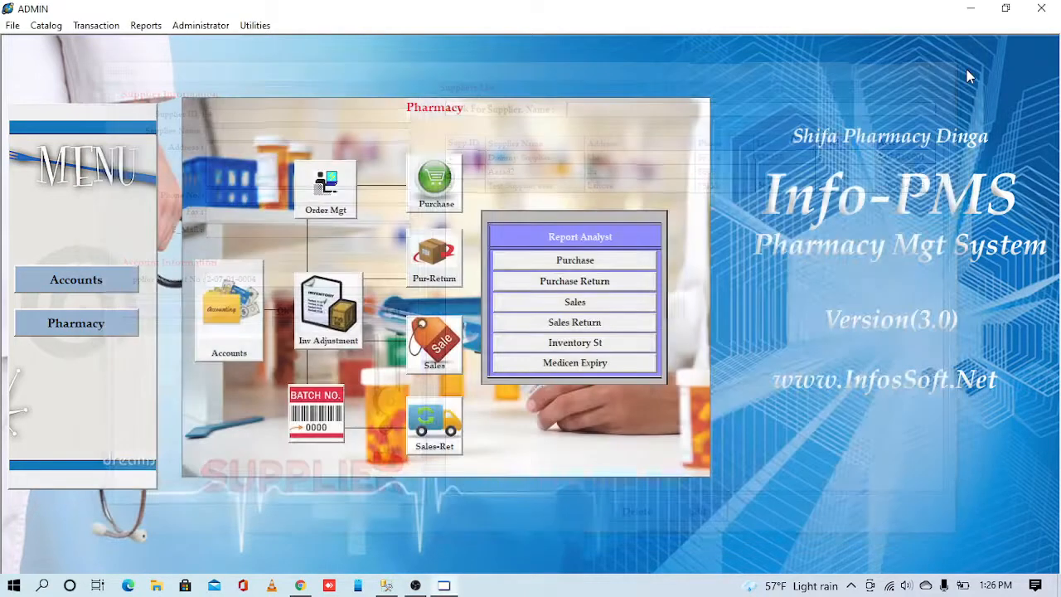
- Open the Customer records window from the Catalog > Pharmacy menu
left_click(46, 25)
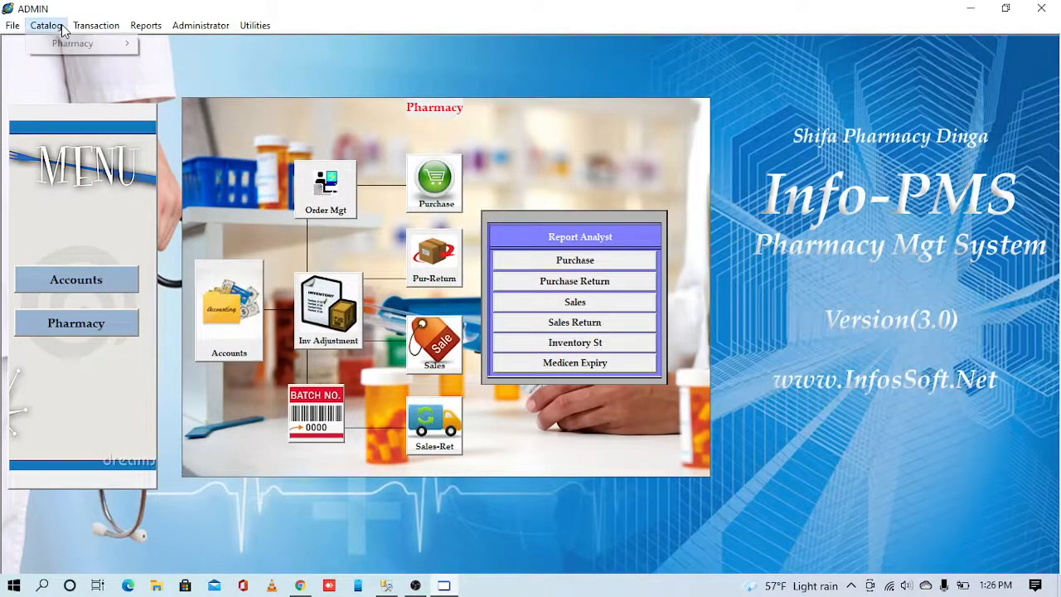
mouse_move(63, 46)
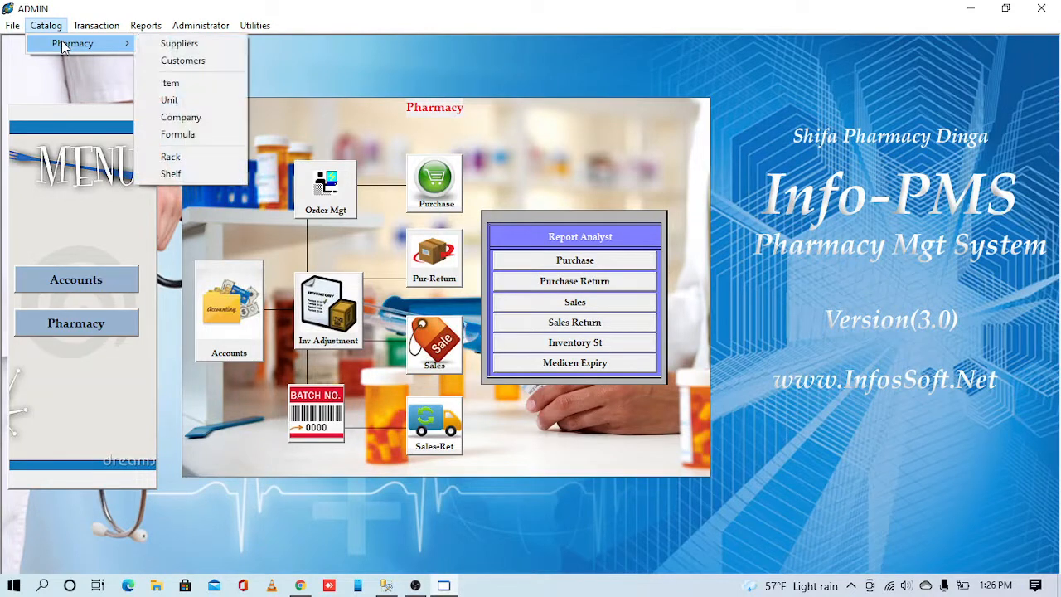
left_click(193, 64)
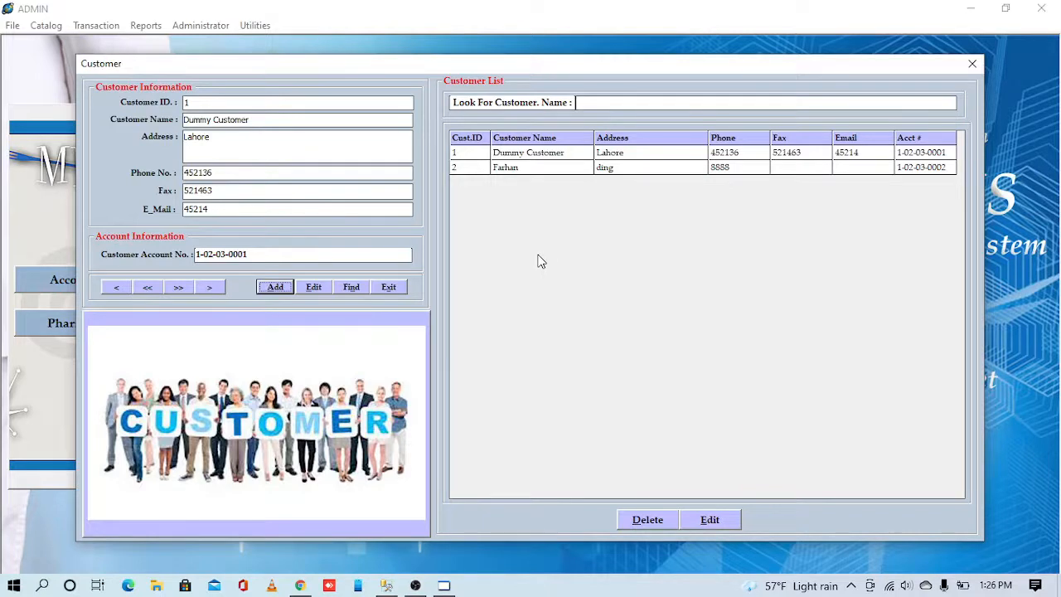
- Add customer 'Test Customer' with address Gujrat and a cleared phone field, and save it
left_click(276, 286)
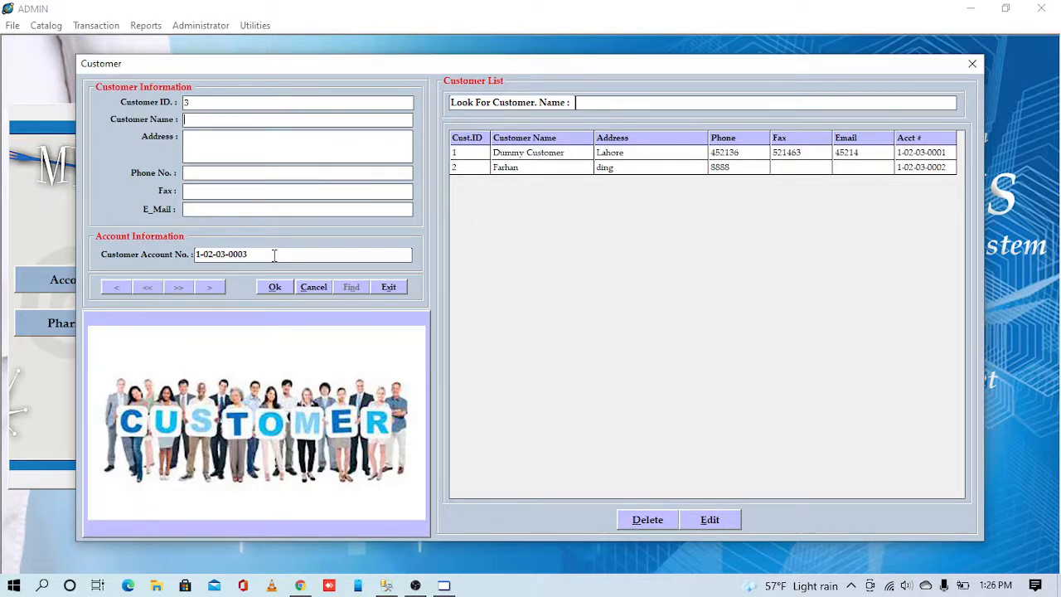
type("Test Customer")
key("Tab")
type("Gujrat")
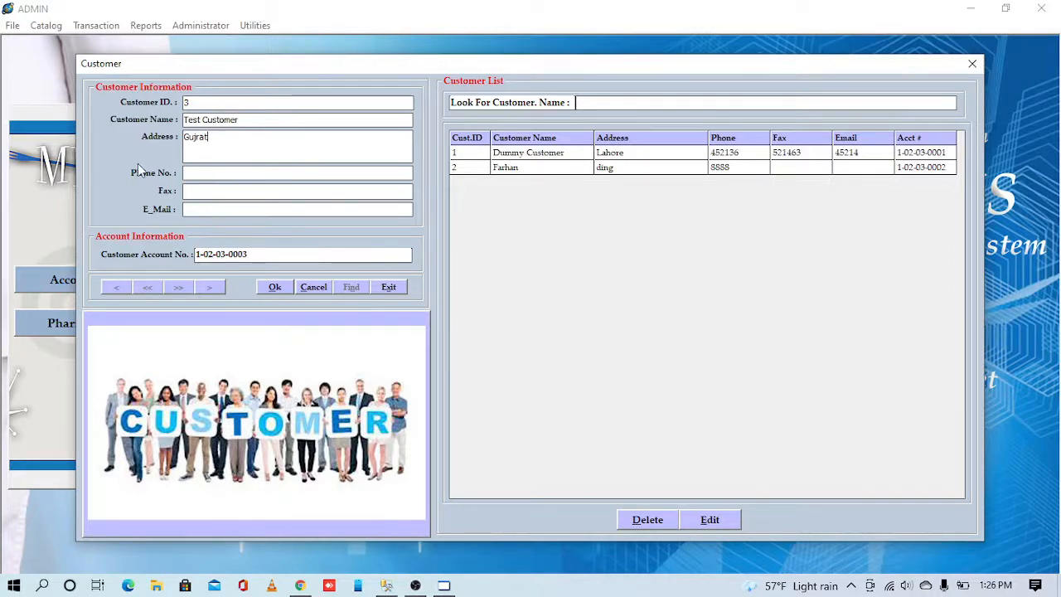
left_click(189, 172)
type("ghg556465")
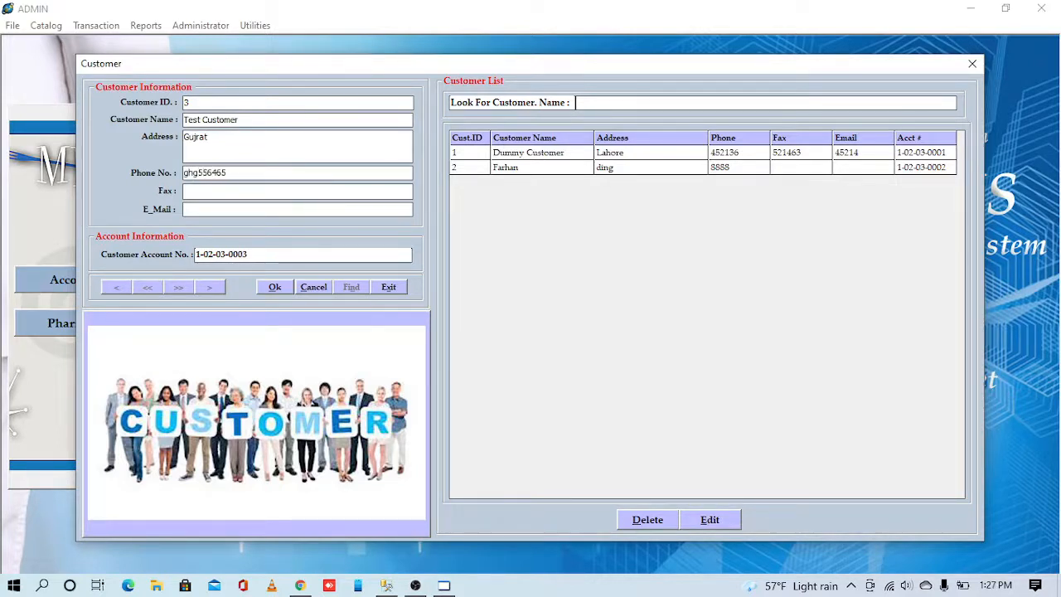
key("BackSpace")
key("BackSpace")
key("BackSpace")
key("BackSpace")
key("BackSpace")
key("BackSpace")
key("BackSpace")
key("BackSpace")
key("BackSpace")
left_click(274, 287)
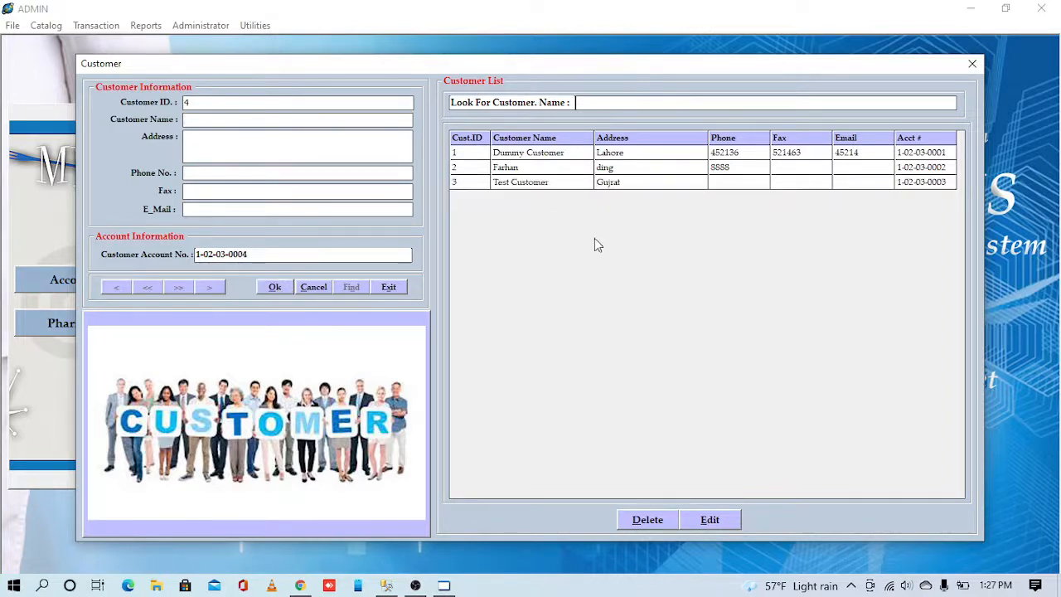
left_click(726, 184)
type("78454454")
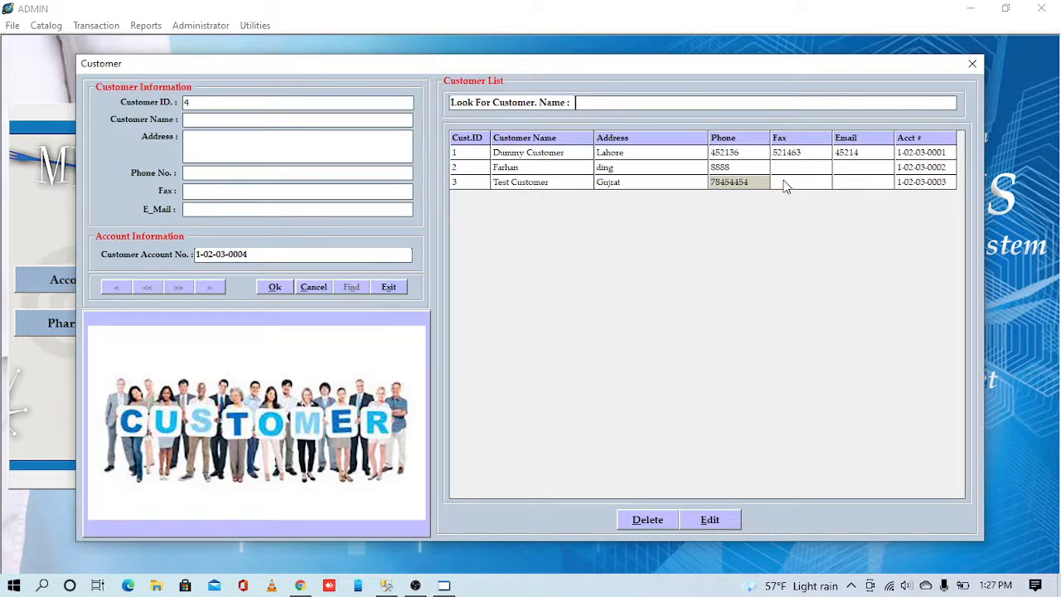
left_click(785, 185)
type("5454")
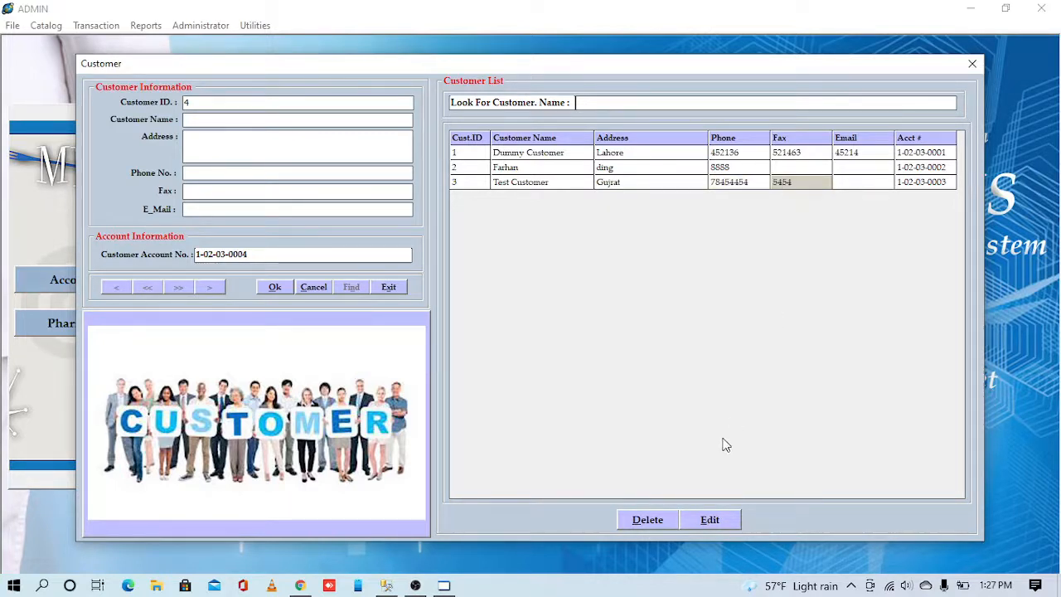
left_click(709, 520)
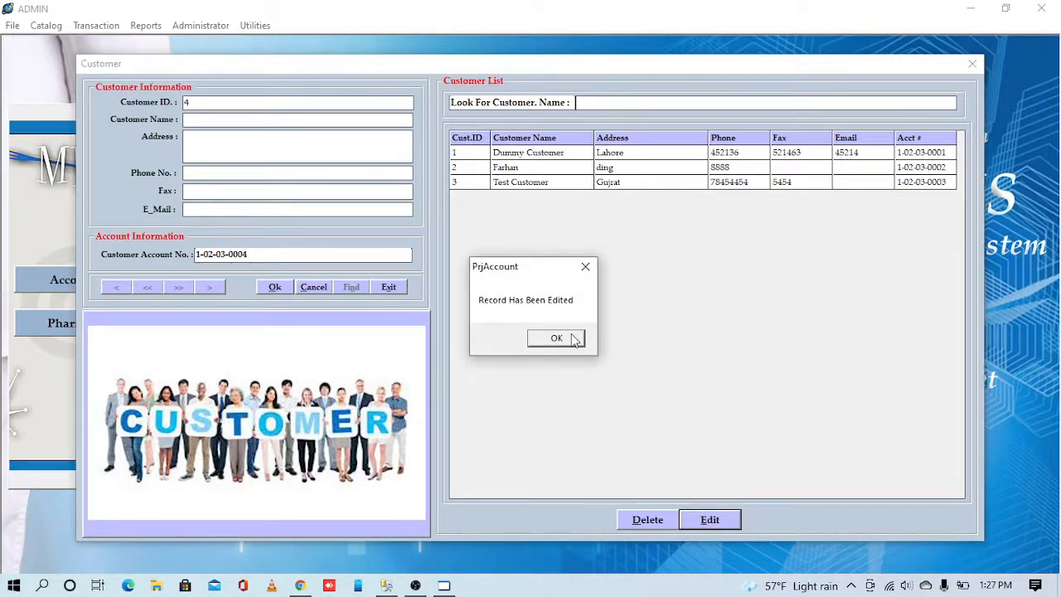
left_click(571, 337)
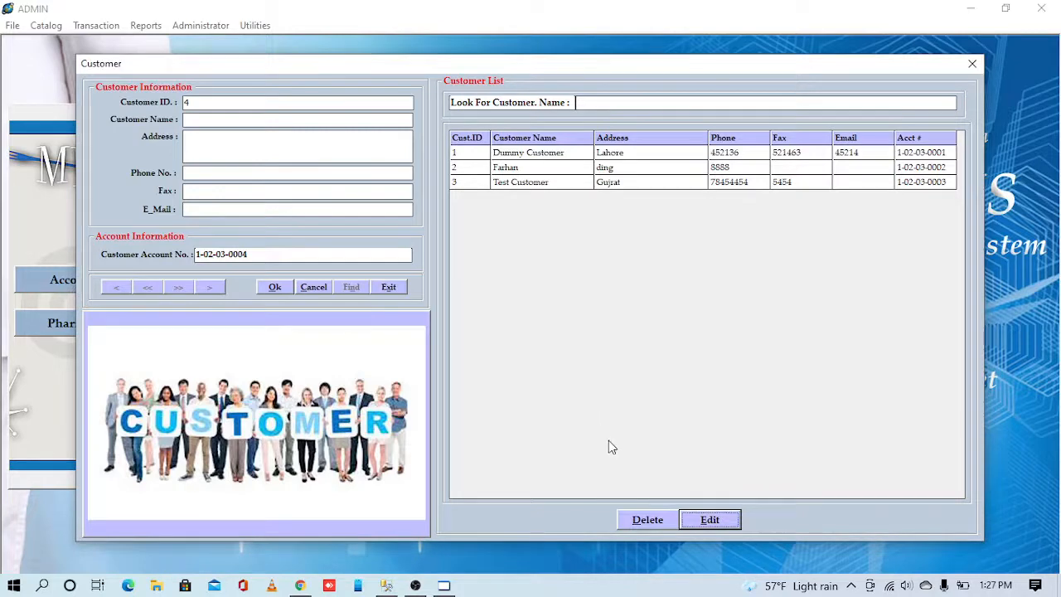
left_click(973, 67)
left_click(46, 26)
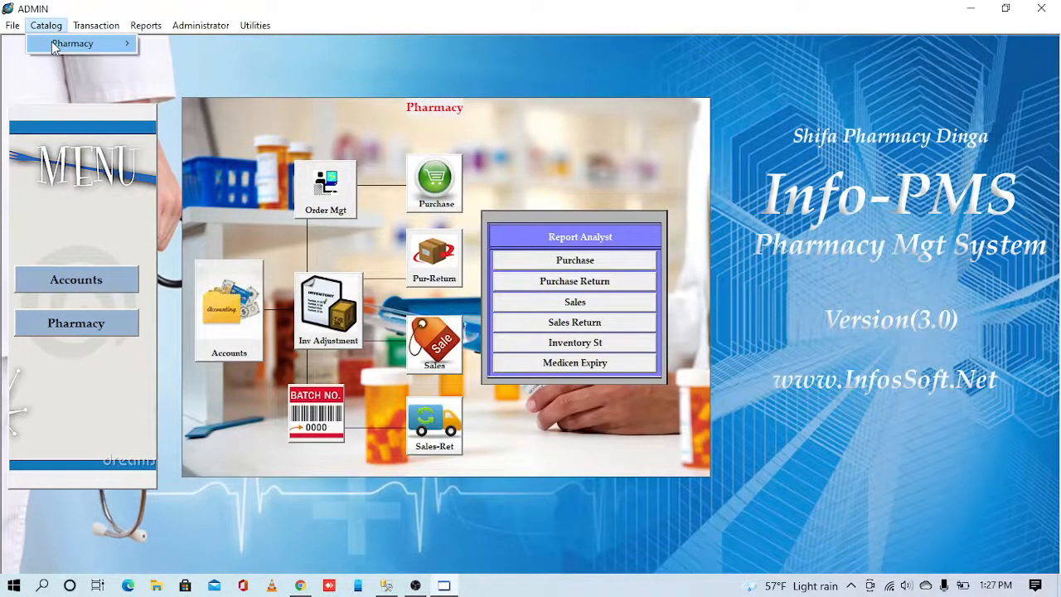
- Open the Unit catalog from the Pharmacy menu
mouse_move(53, 45)
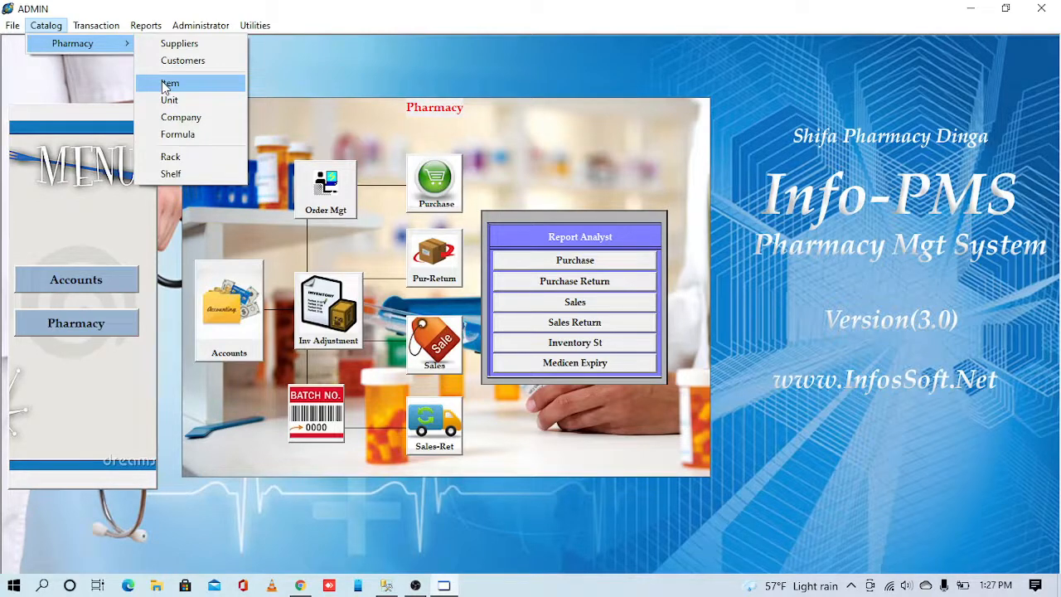
left_click(204, 100)
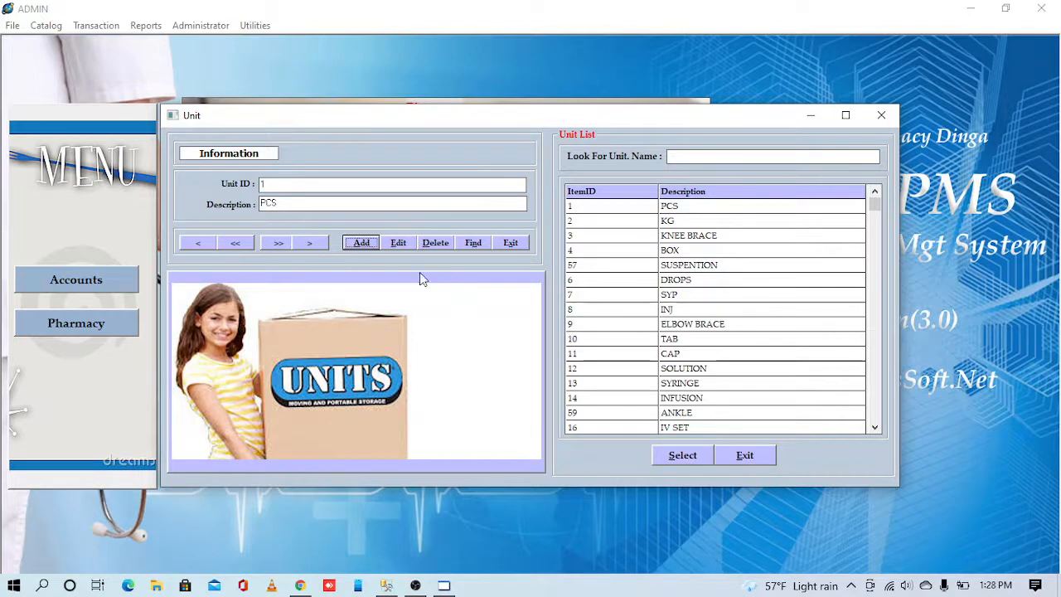
- Add unit 715 'ASap', confirm it by searching 'asa', and close the Unit window
left_click(362, 242)
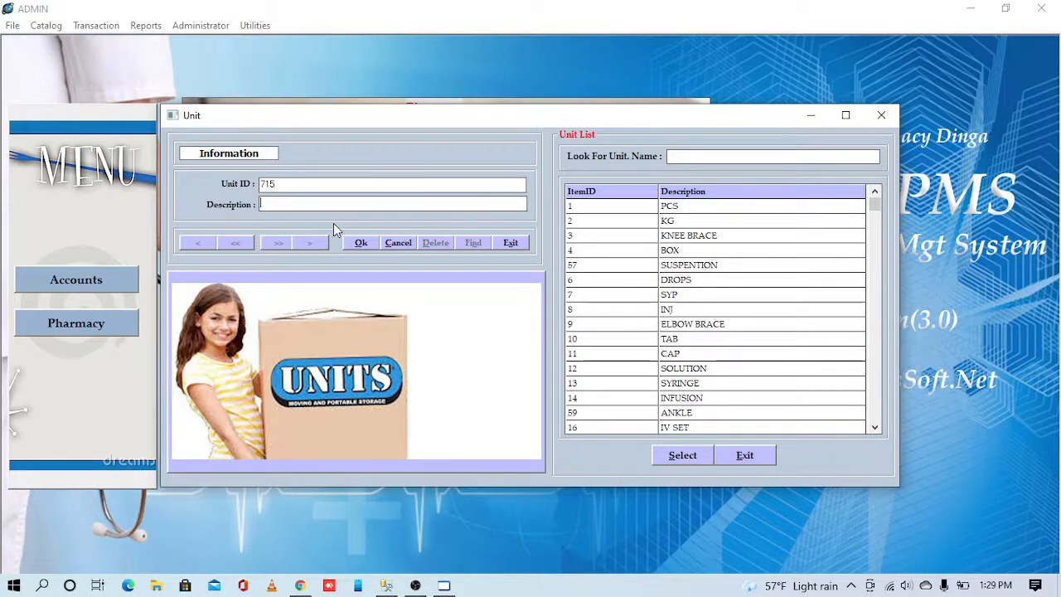
type("t")
key("BackSpace")
type("ASap")
left_click(697, 160)
type("asa")
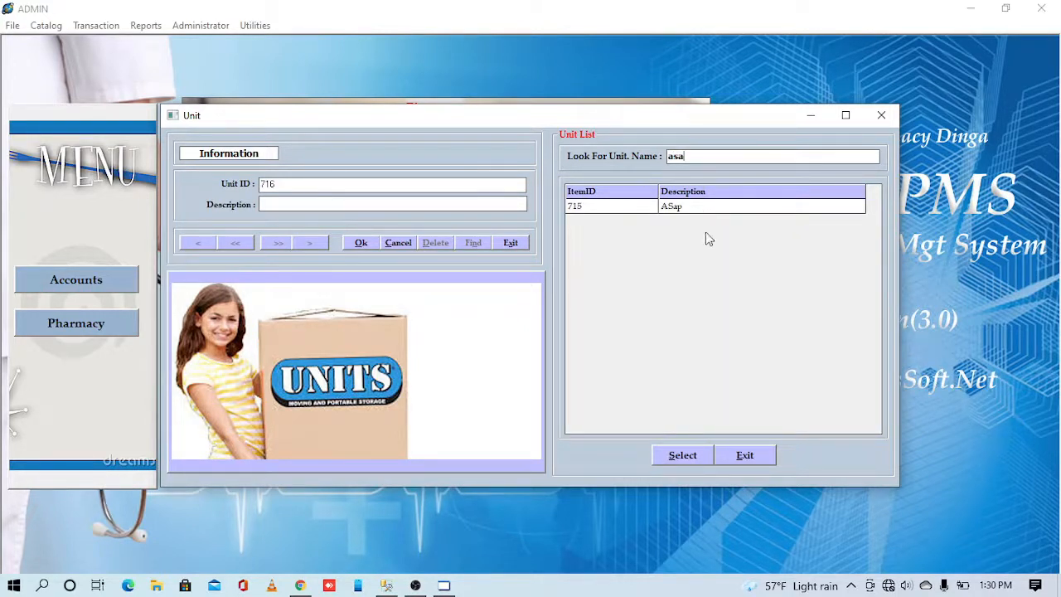
left_click(752, 455)
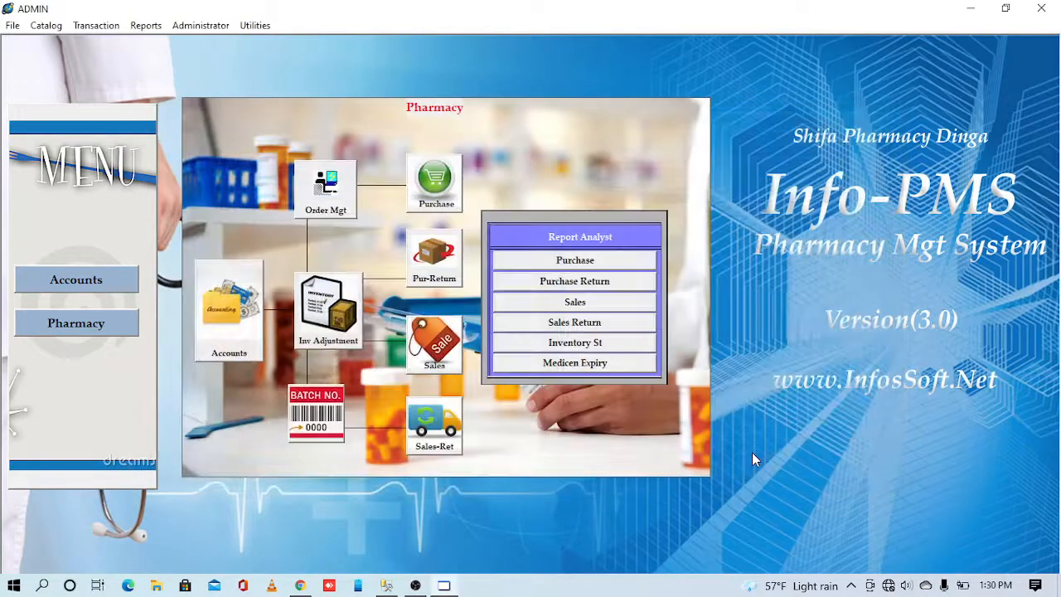
- Open the Company catalog from the Pharmacy menu
left_click(55, 28)
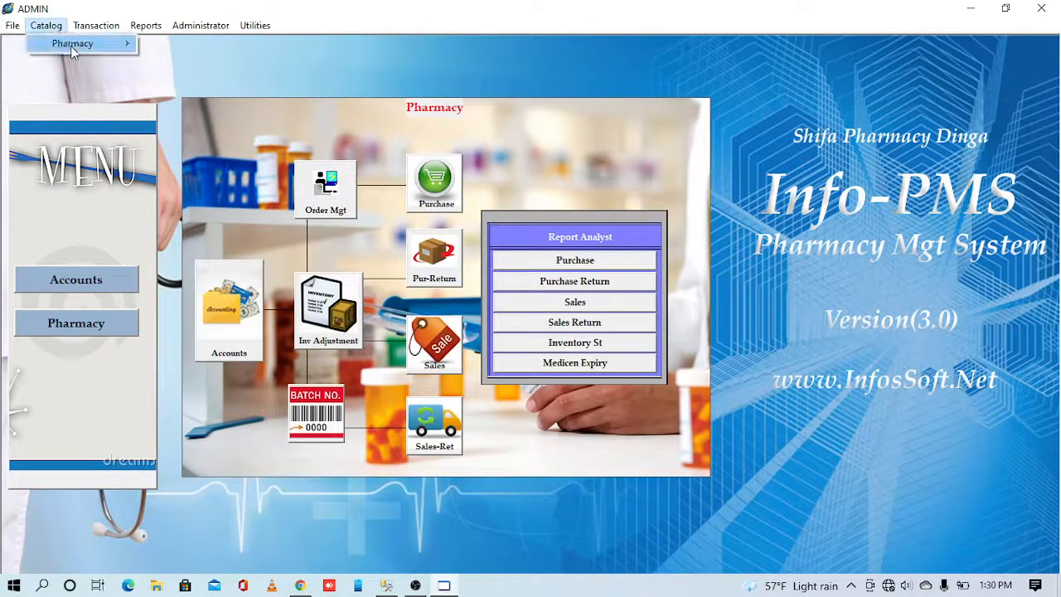
mouse_move(70, 45)
left_click(175, 118)
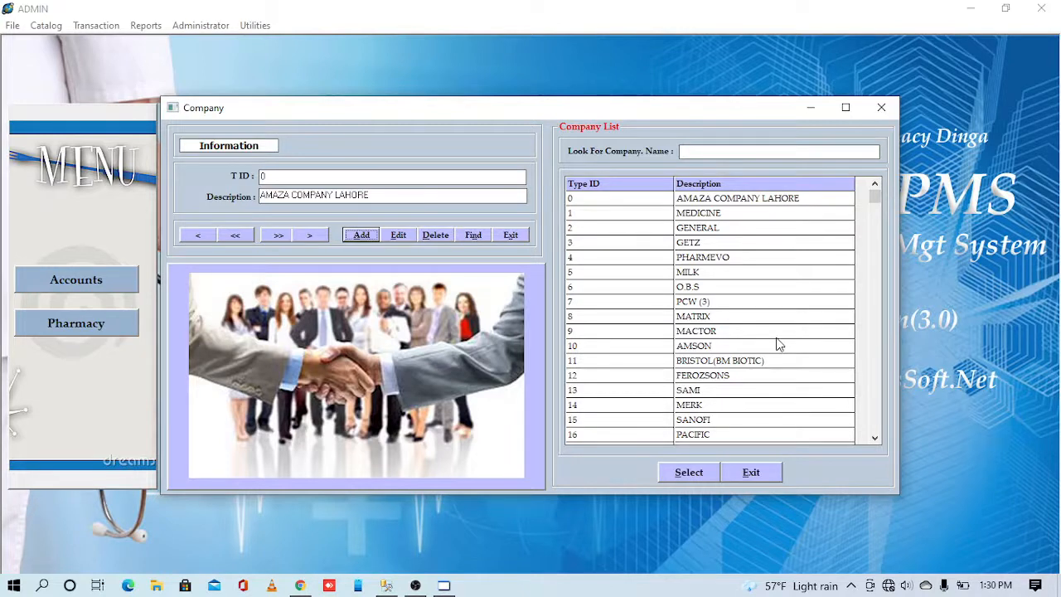
- Add company QWERTY (ID 2108), confirm it with a 'QWERT' search, and close the window
left_click(348, 237)
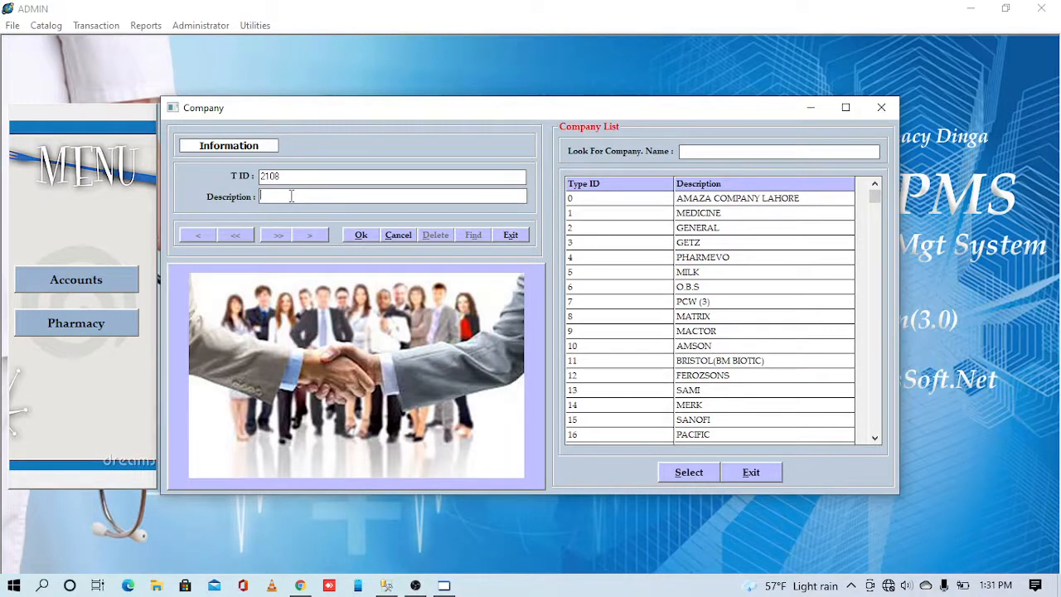
type("QWERTY")
left_click(359, 238)
left_click(696, 150)
type("QWERT")
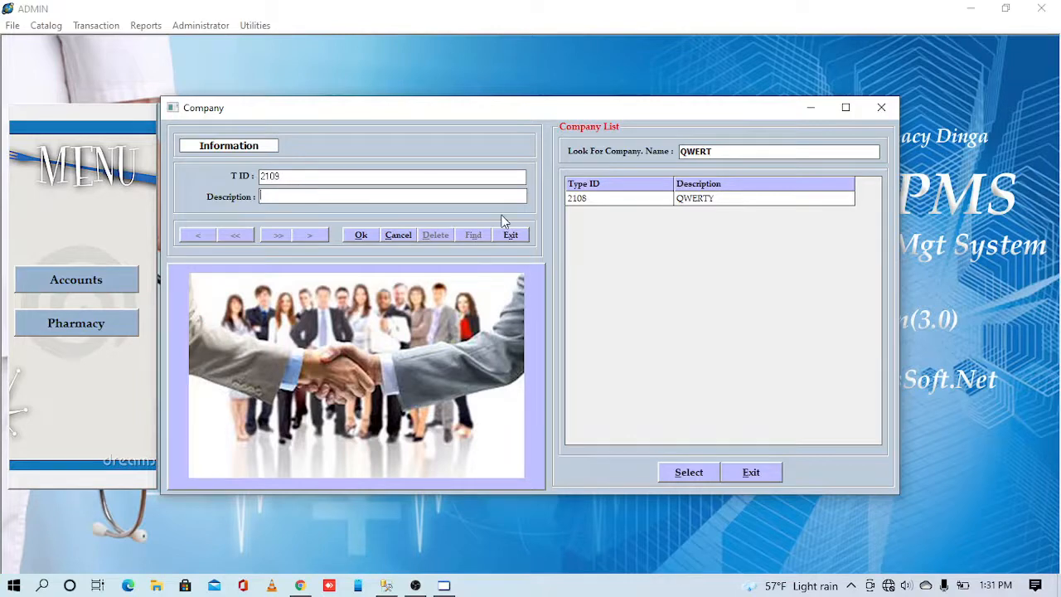
left_click(881, 110)
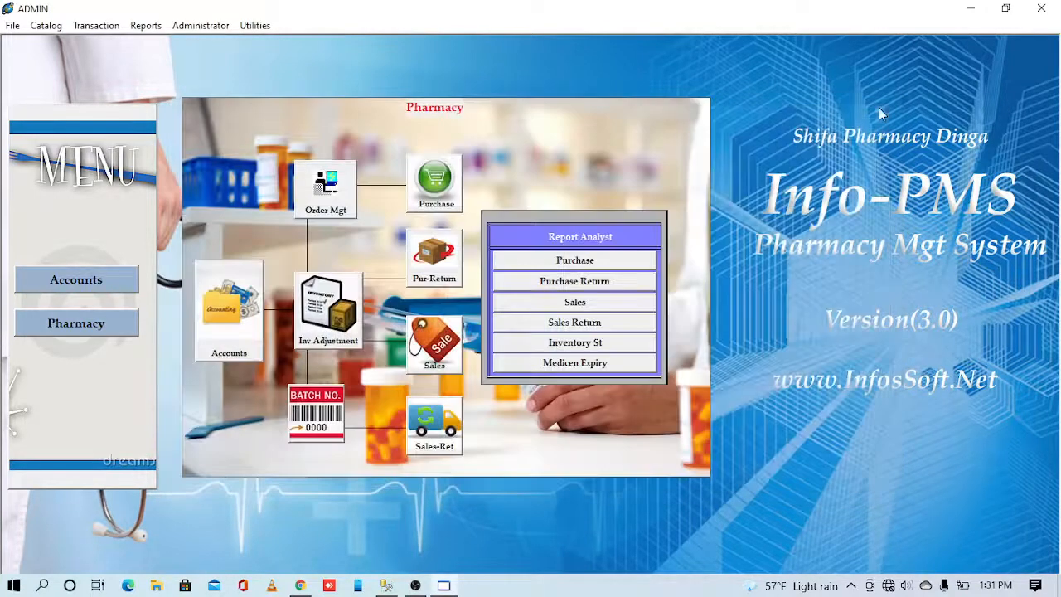
- Open the Formula catalog from the Pharmacy menu
left_click(46, 26)
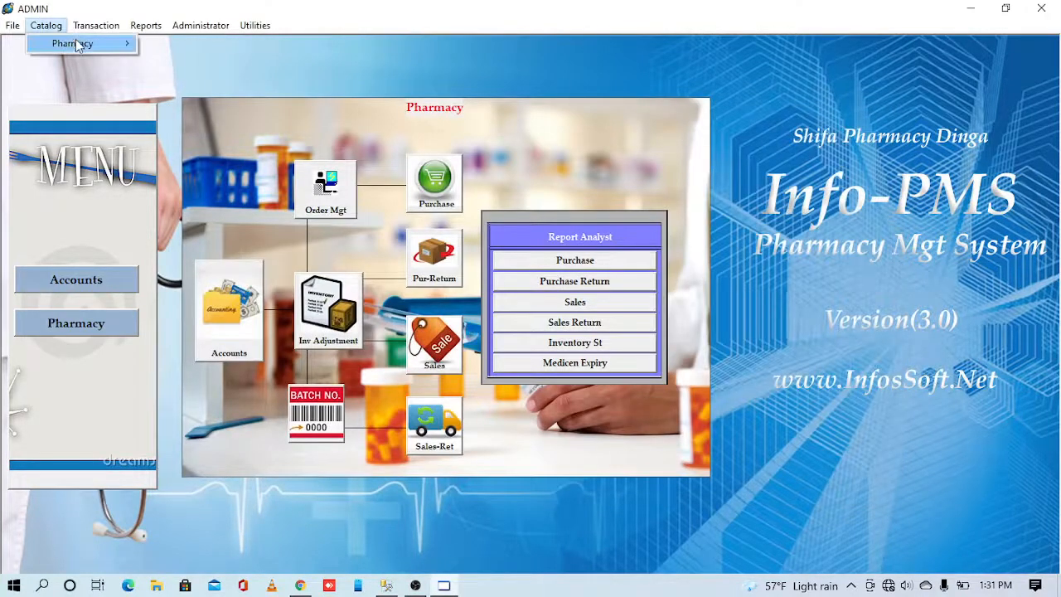
mouse_move(146, 25)
mouse_move(46, 25)
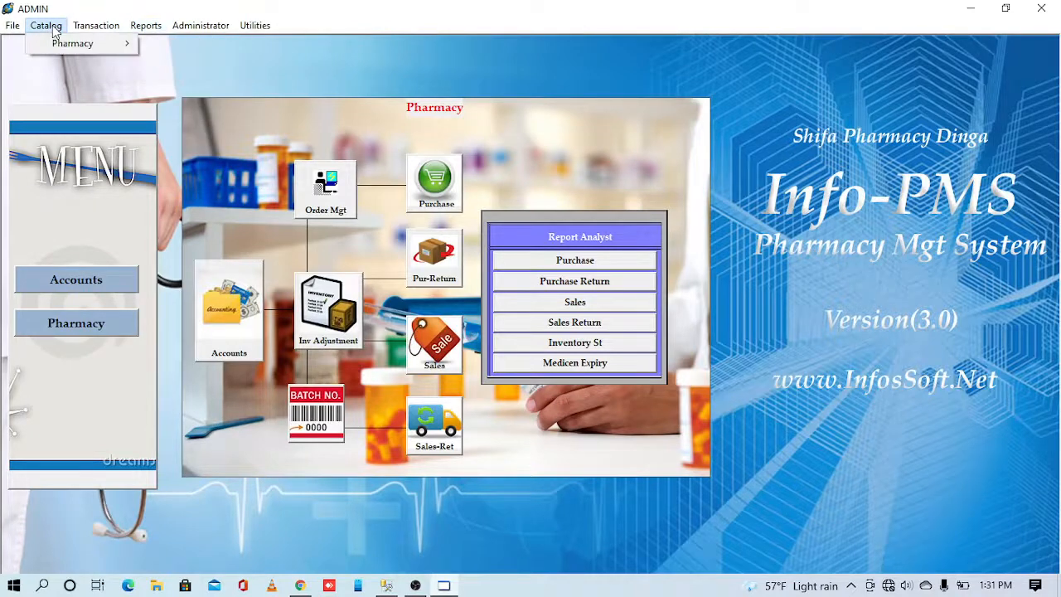
mouse_move(72, 44)
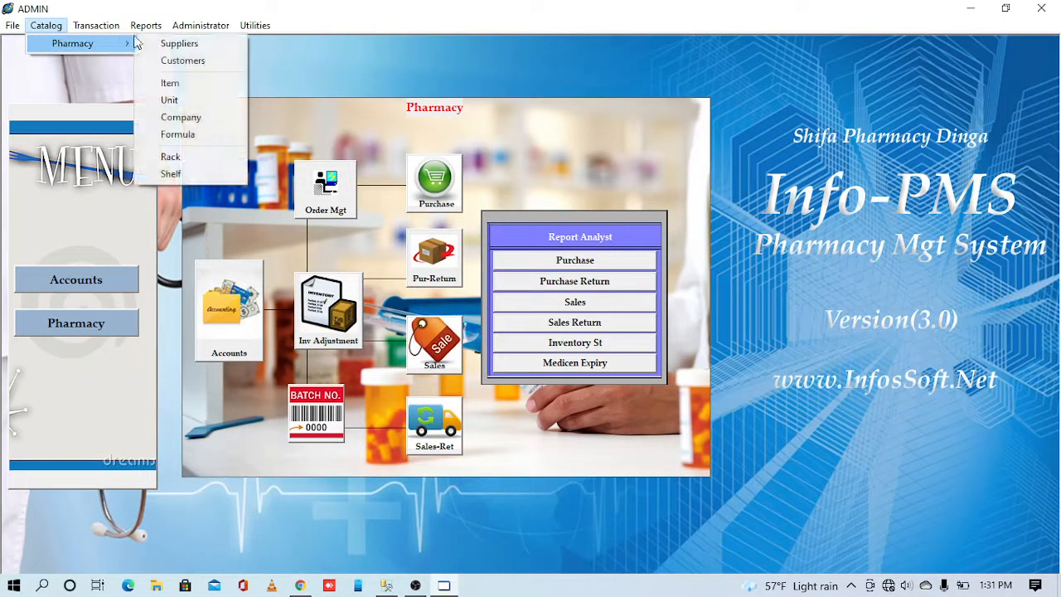
left_click(187, 137)
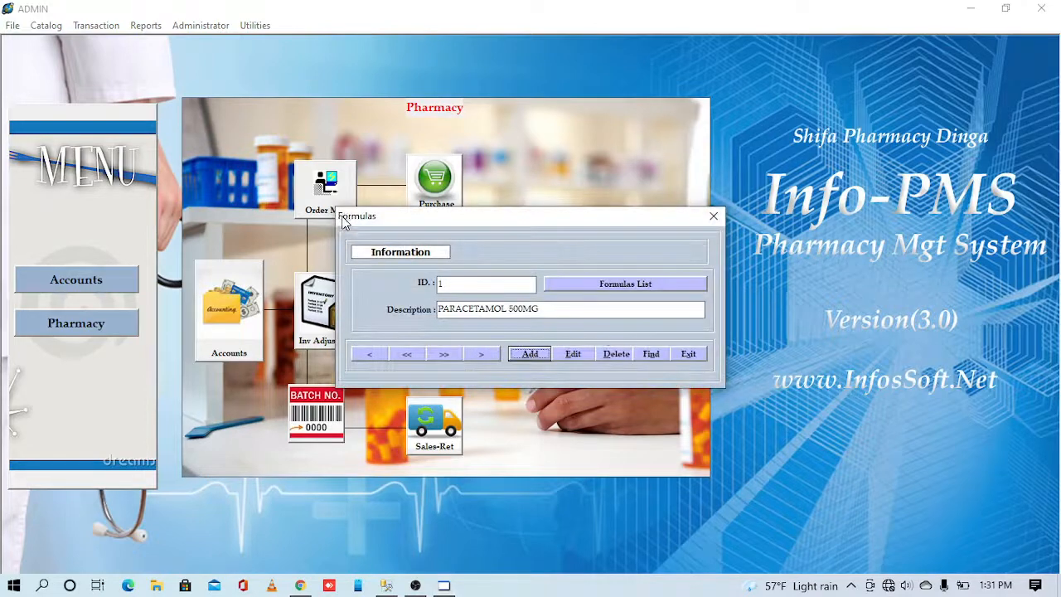
- Start a new formula and review the existing paracetamol formulas by searching 'PARA'
left_click(546, 355)
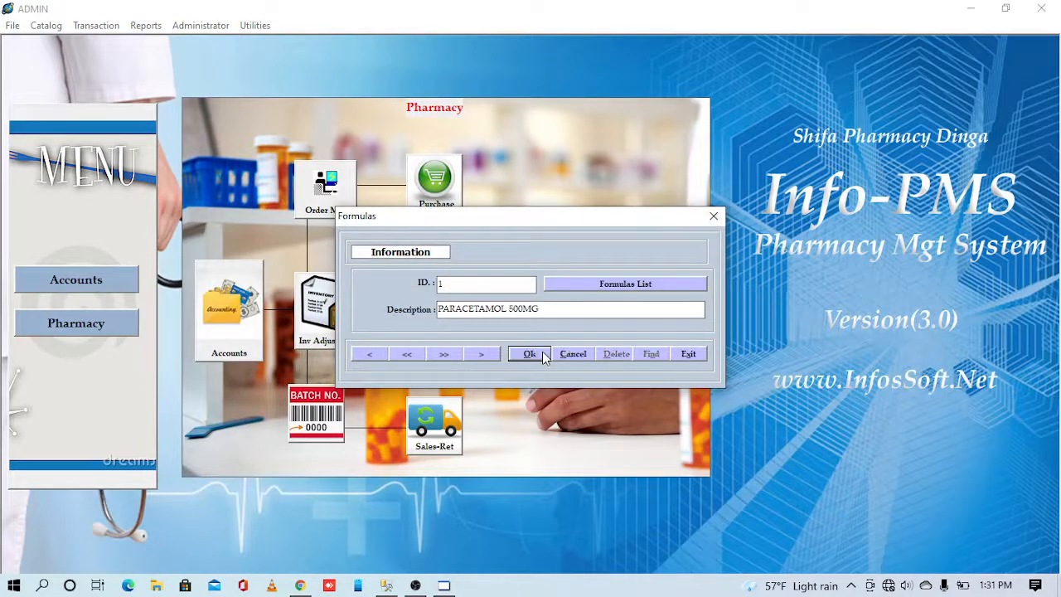
left_click(598, 292)
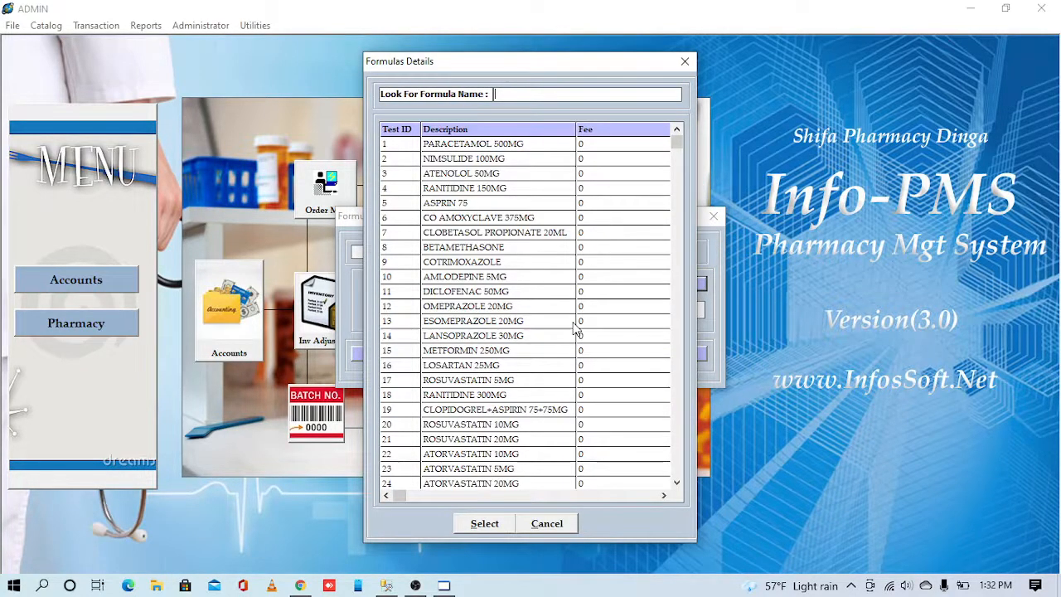
type("PARA")
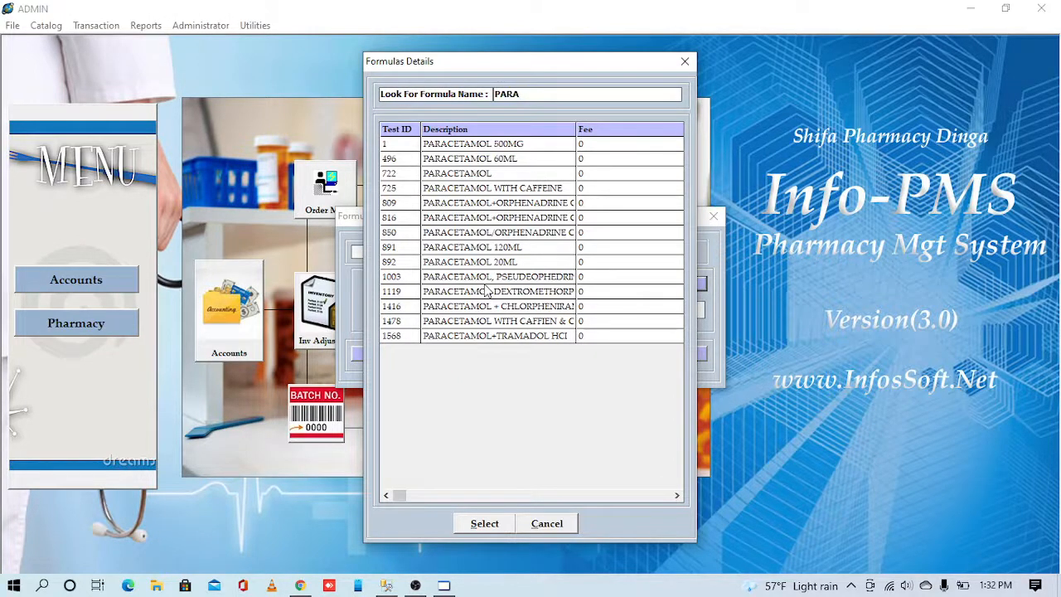
left_click(684, 63)
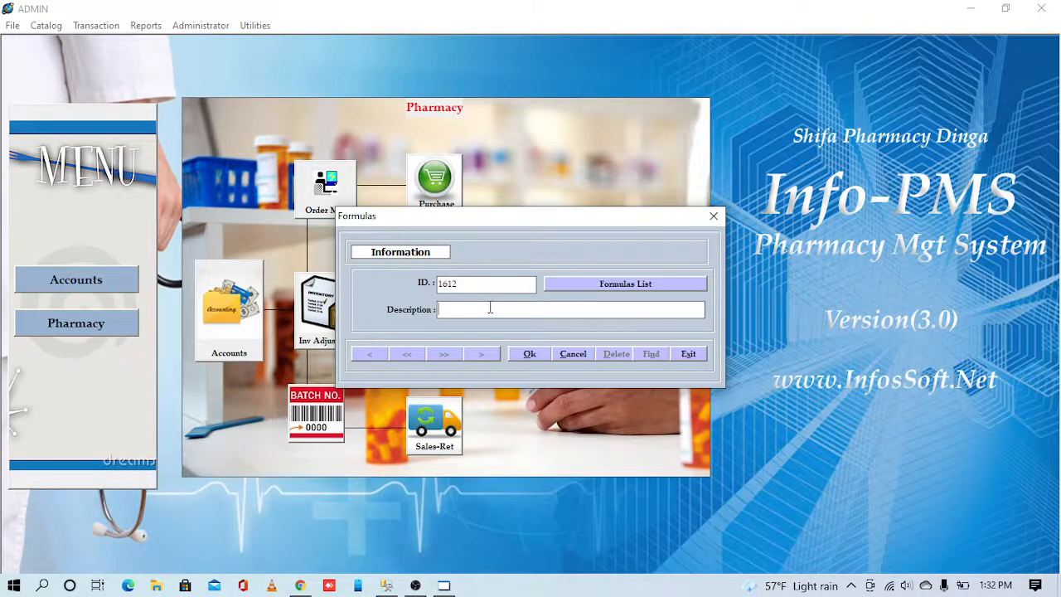
- Save the new formula as ZXCVB (ID 1612) and close the Formulas window
type("ZXCVB")
left_click(523, 353)
left_click(710, 219)
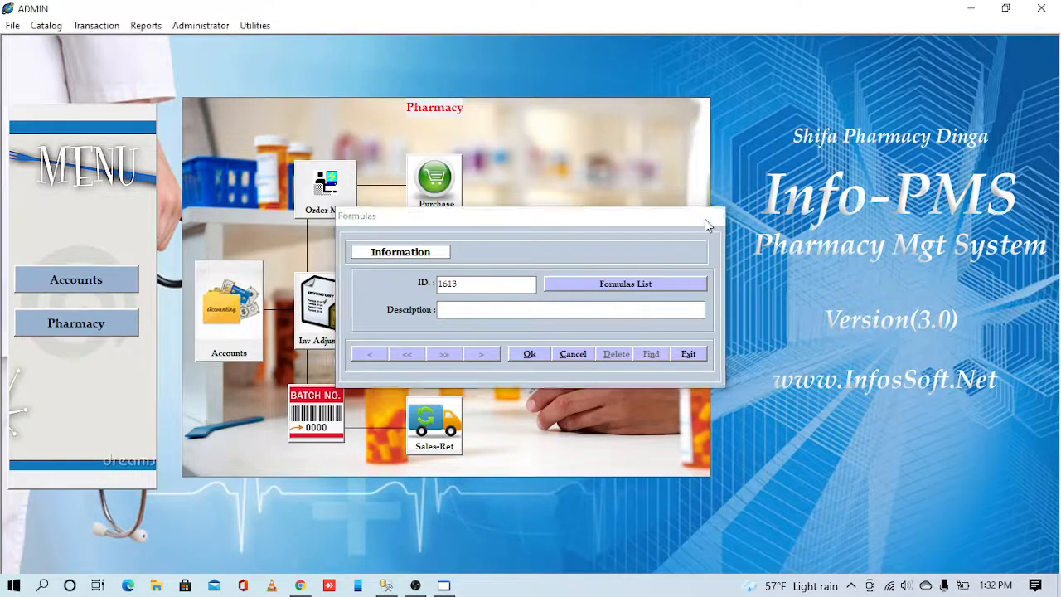
left_click(51, 27)
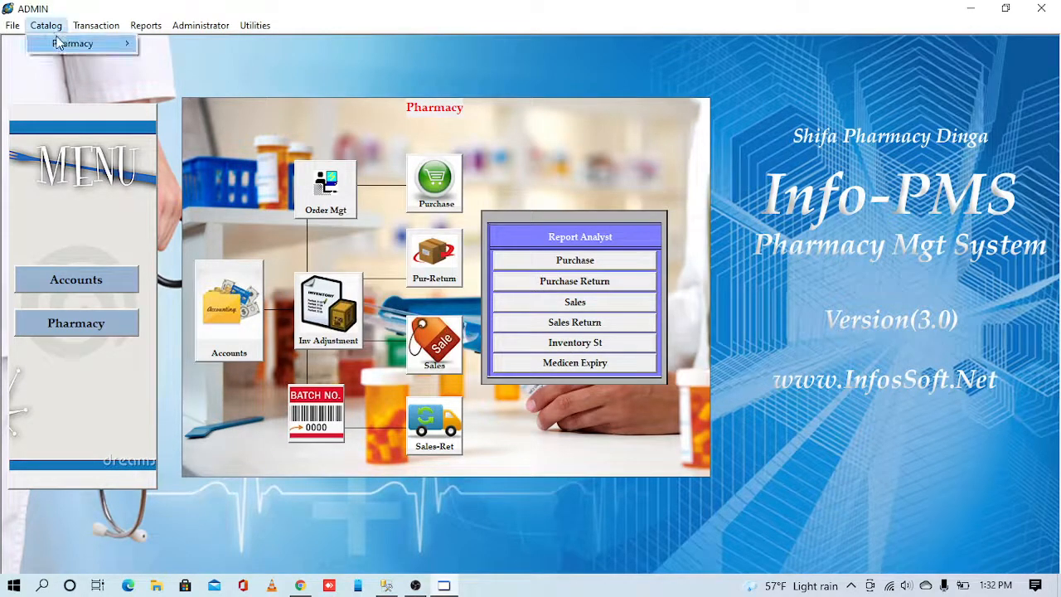
- Open the Pharmacy Item catalog and search the item list for 'PAnadol'
mouse_move(57, 41)
left_click(171, 85)
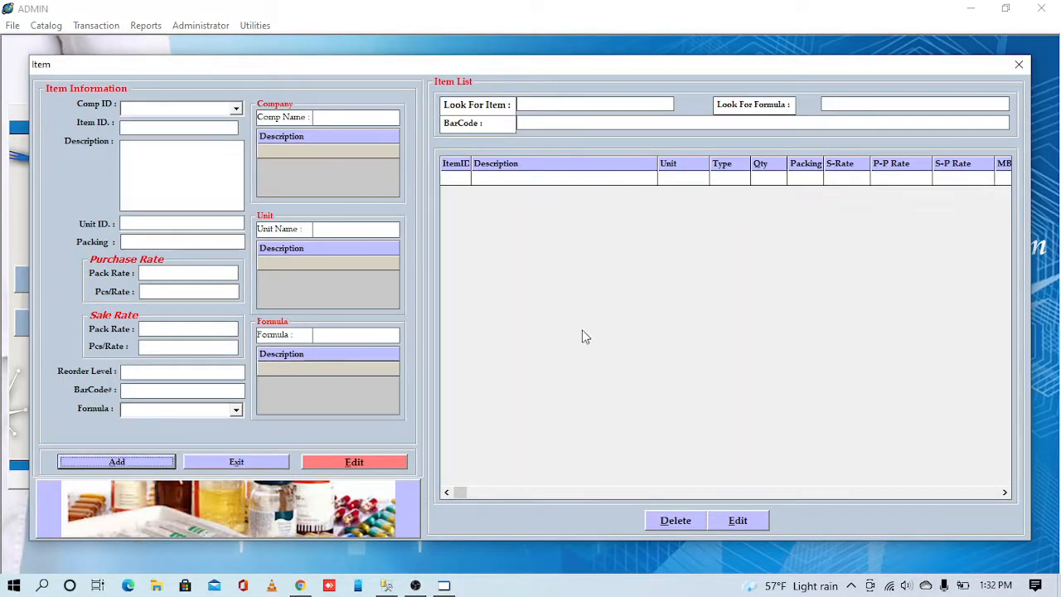
left_click(521, 101)
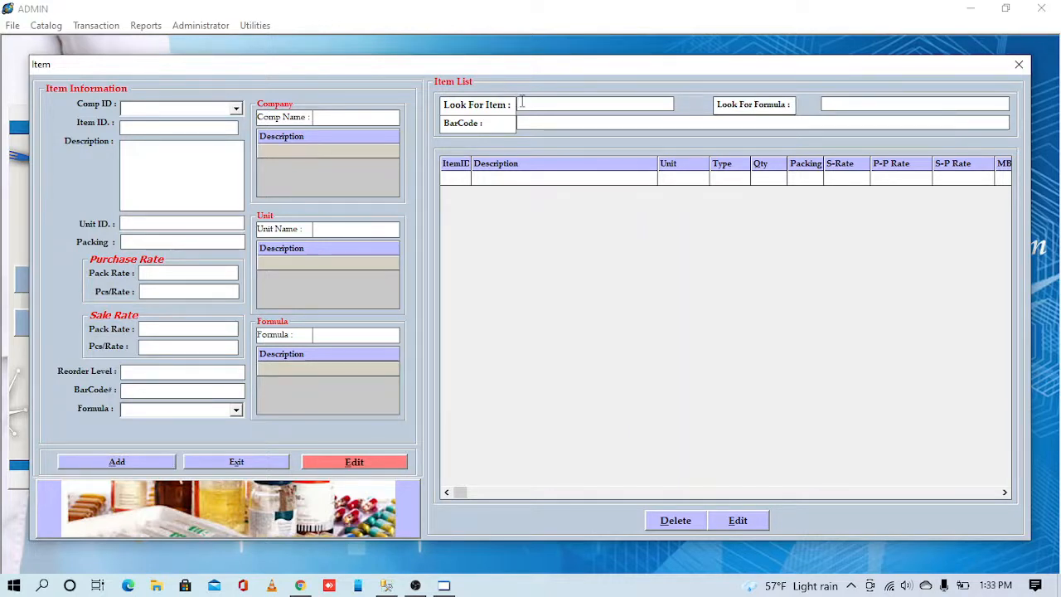
type("F")
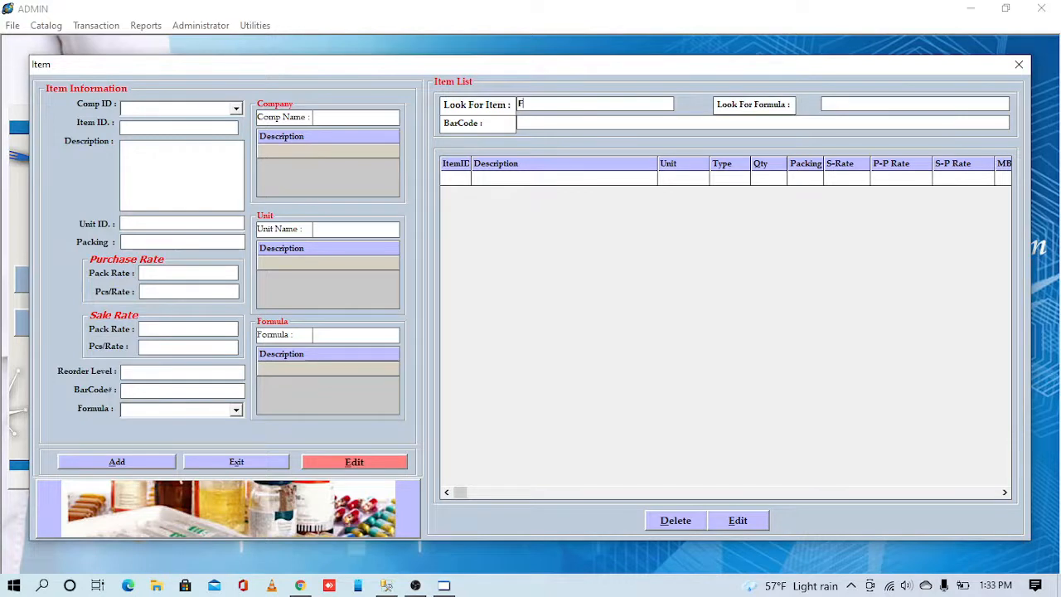
key("BackSpace")
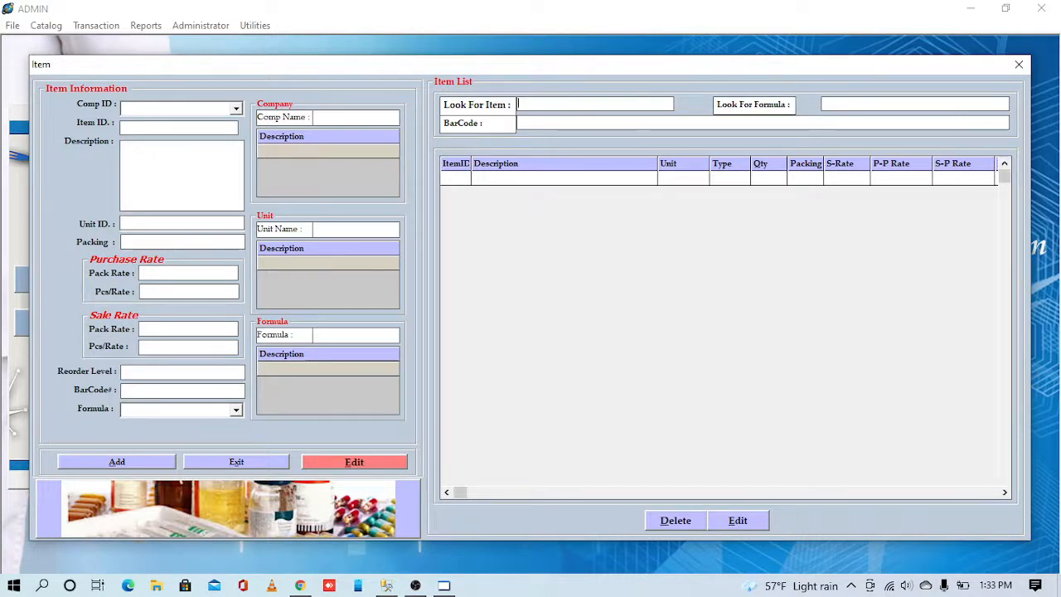
type("P")
type("QA")
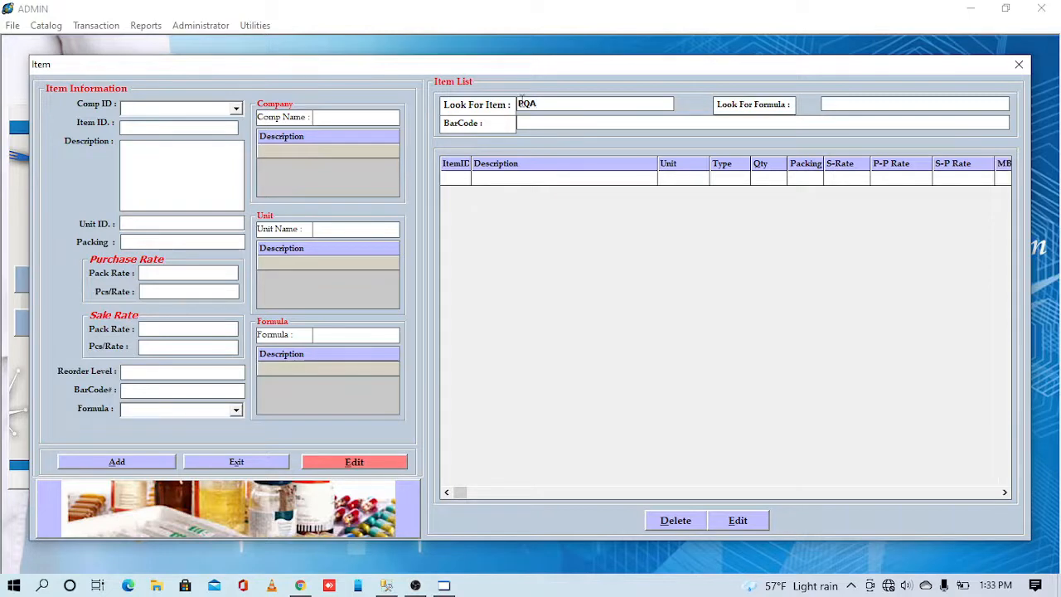
key("BackSpace")
key("BackSpace")
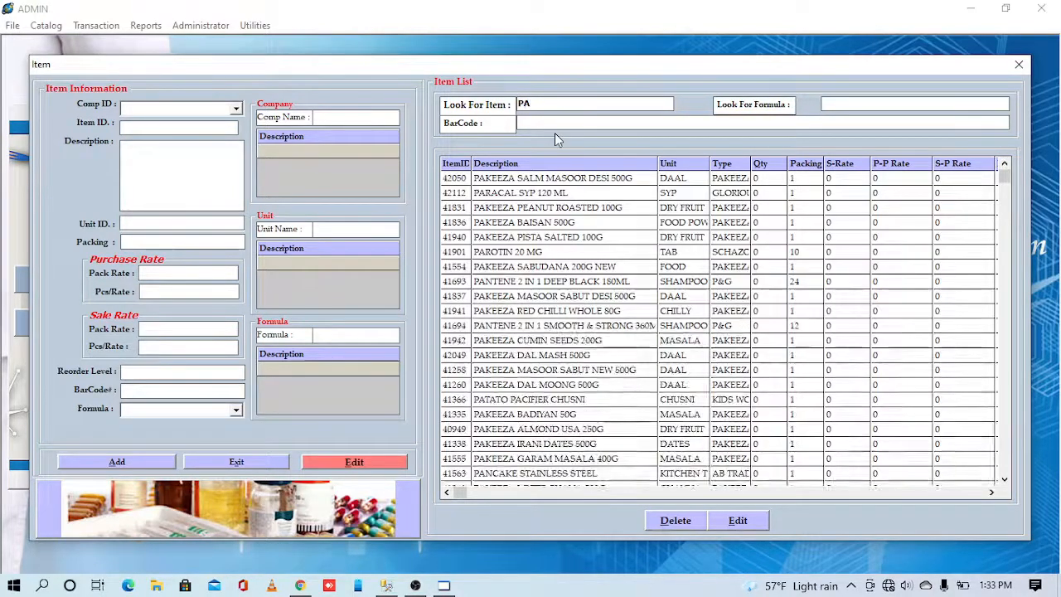
type("A")
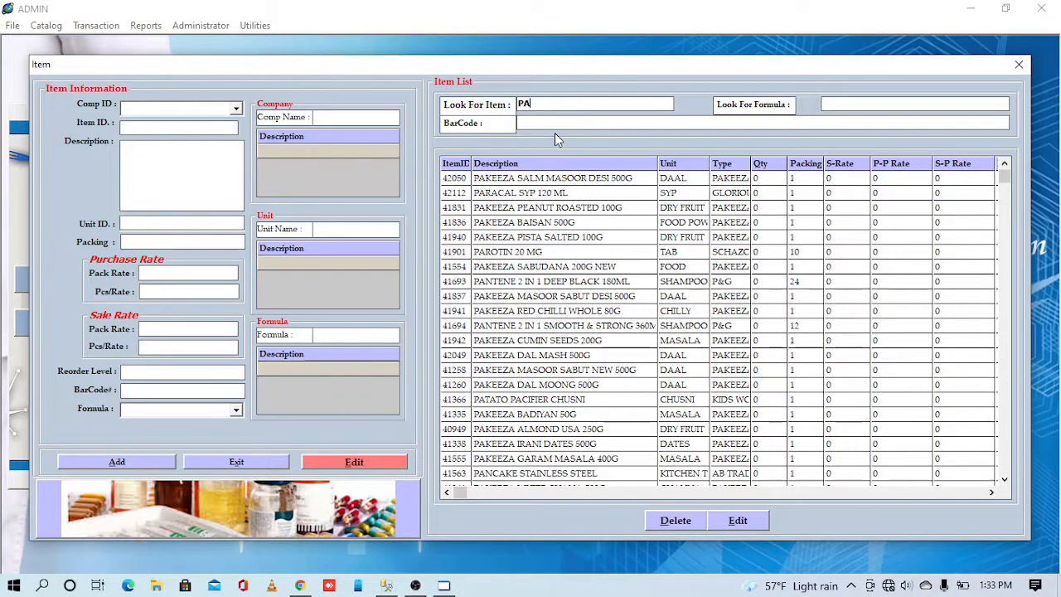
type("nadol")
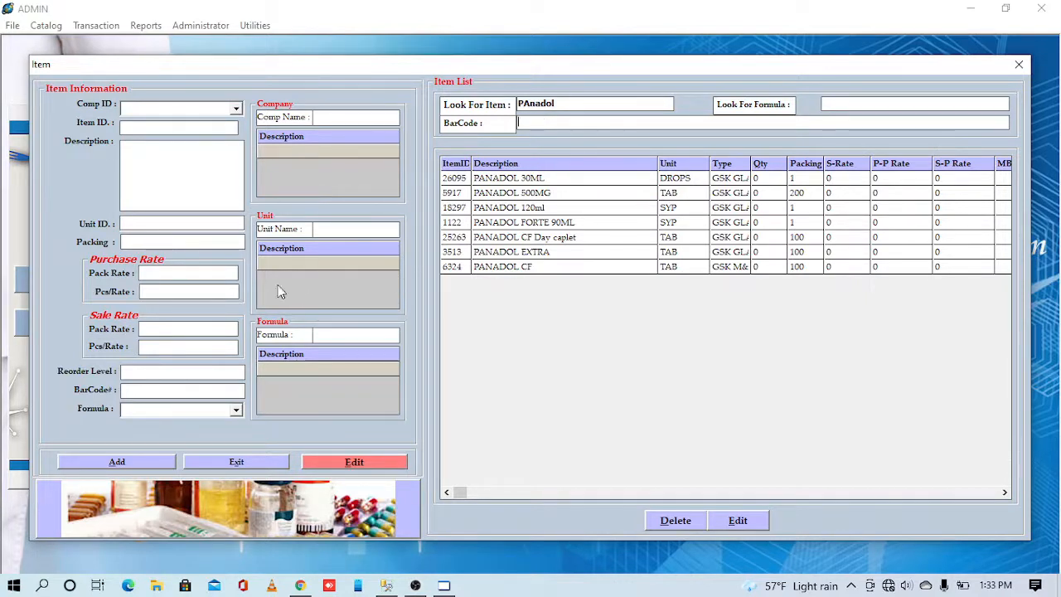
- Start a new item record with company GETZ and description 'Test Item'
left_click(86, 460)
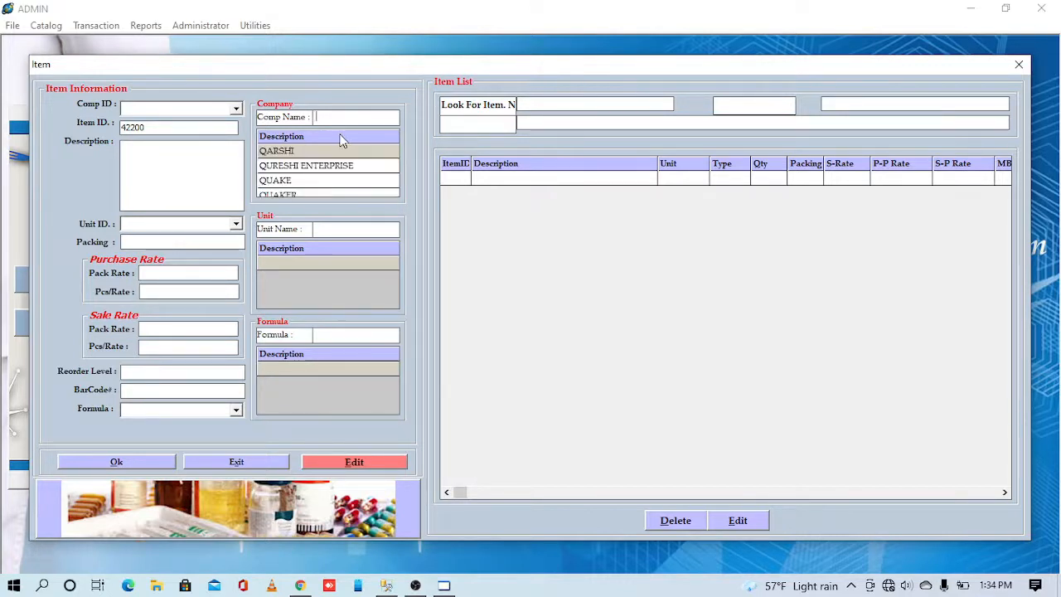
type("w")
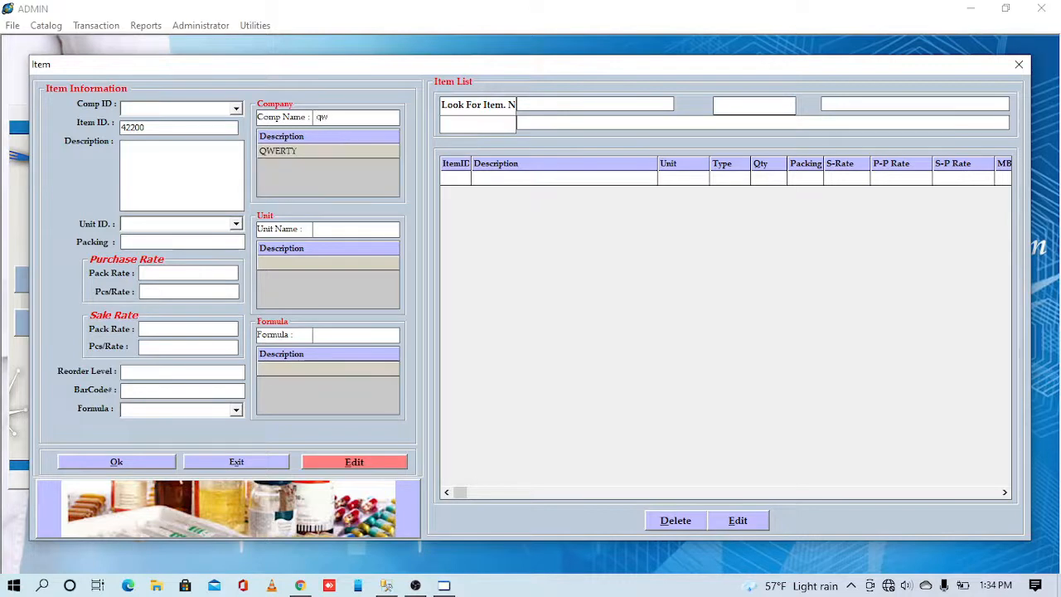
type("er")
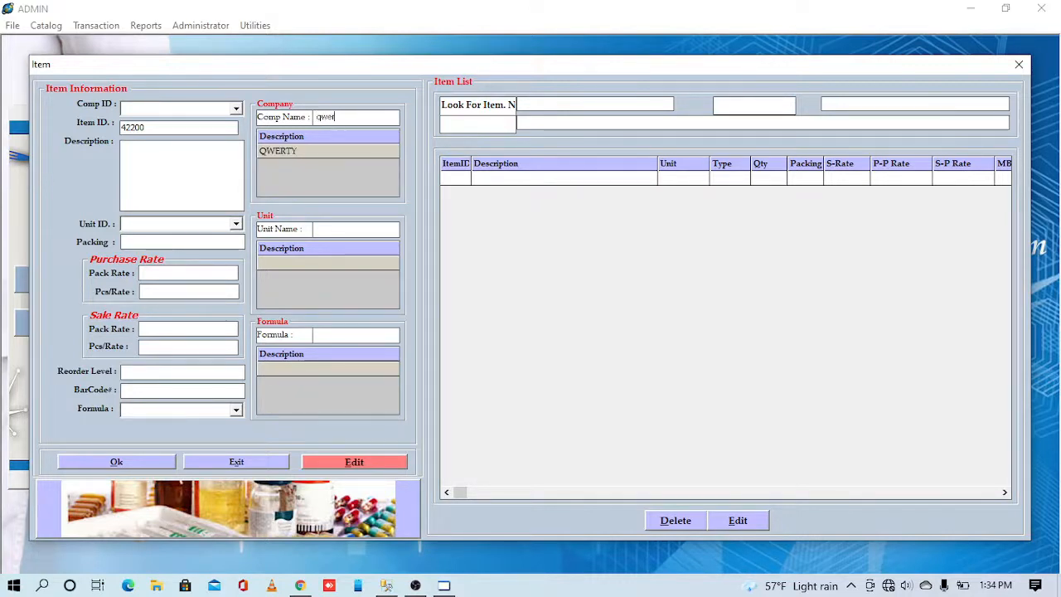
key("BackSpace")
key("BackSpace")
key("BackSpace")
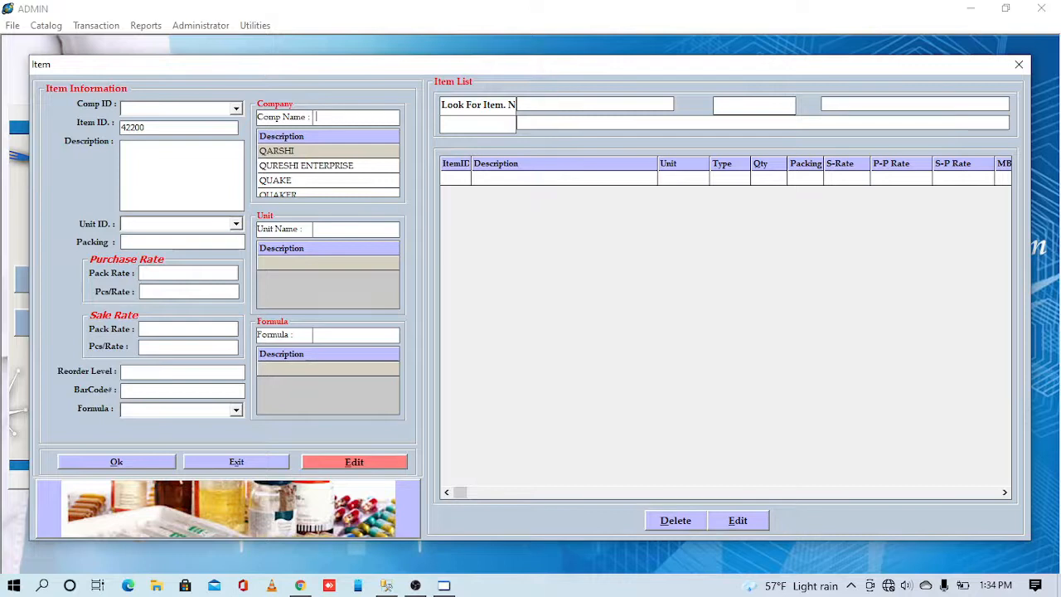
type("getz")
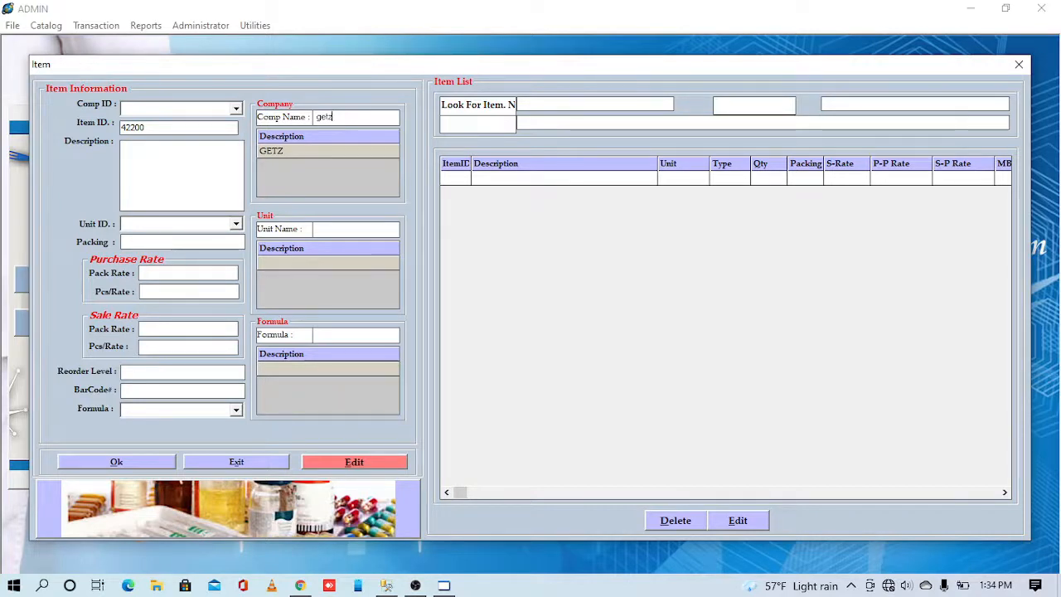
left_click(339, 136)
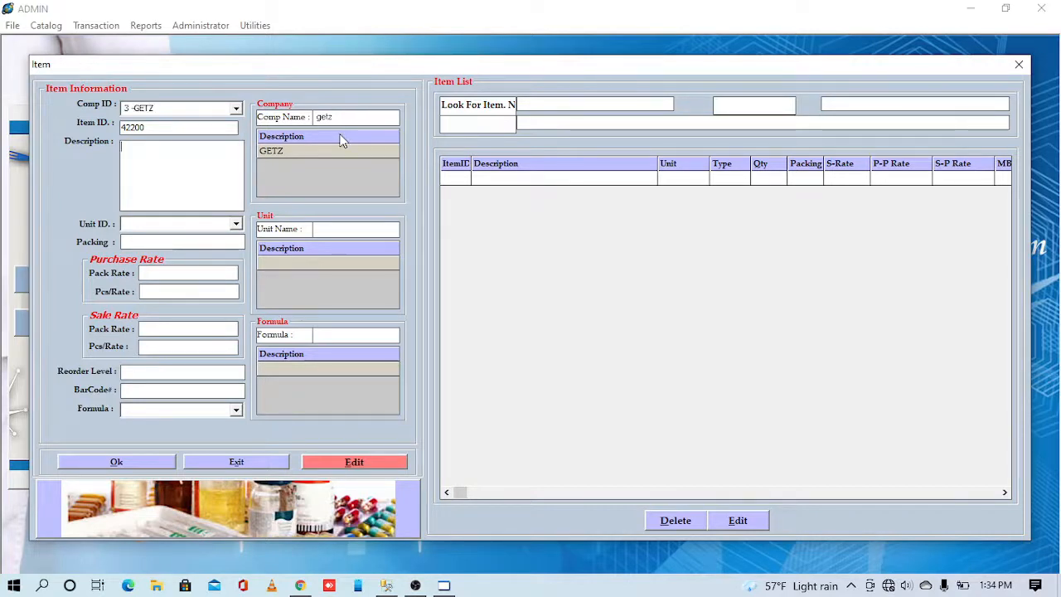
left_click(132, 155)
type("Test I")
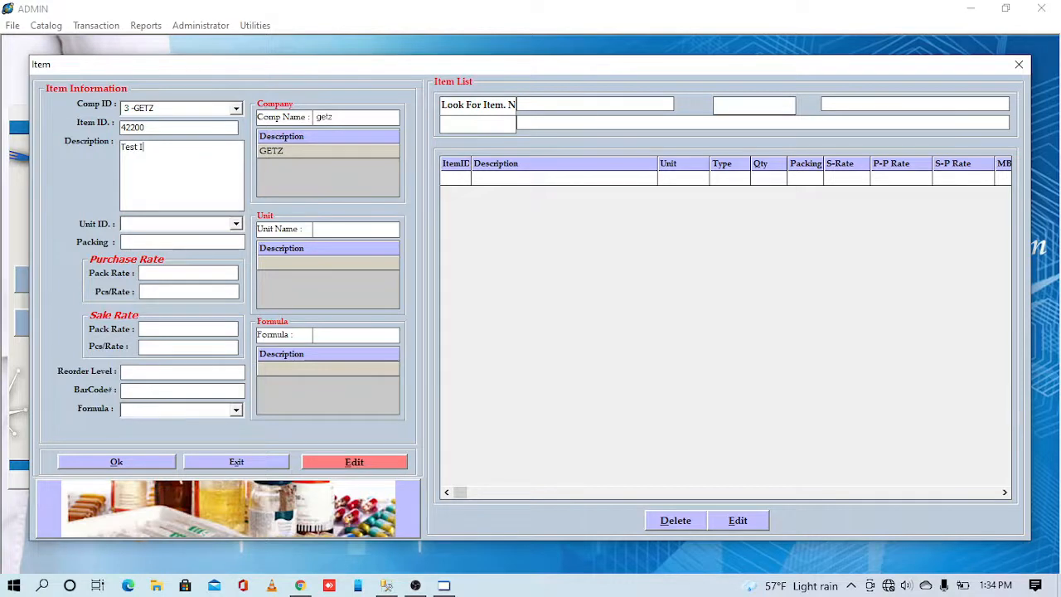
type("tem")
- Set the new item's unit to TAB so Unit ID reads 10-TAB
type("asa")
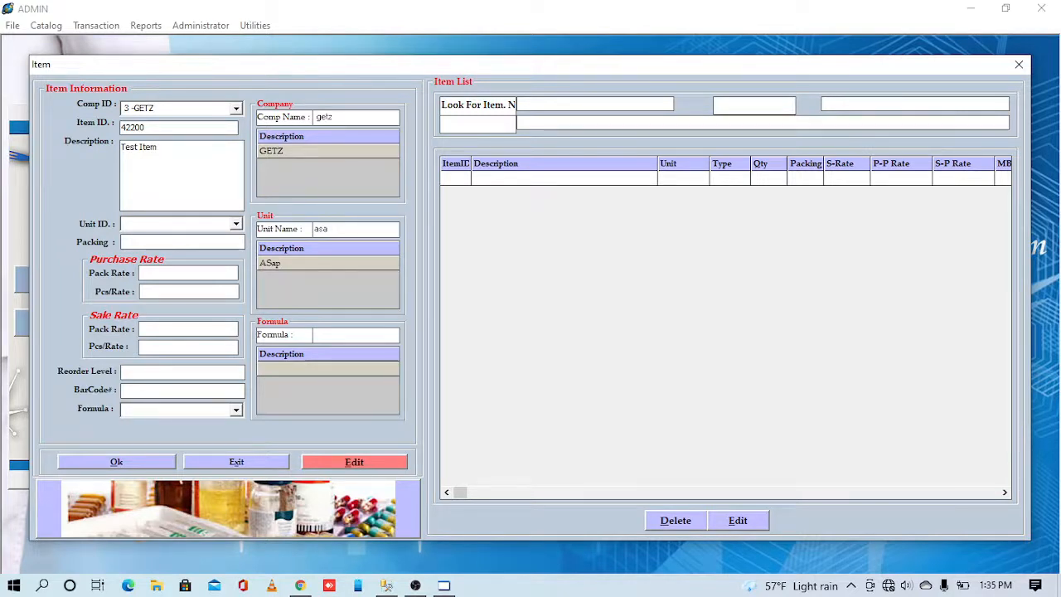
key("BackSpace")
key("BackSpace")
key("BackSpace")
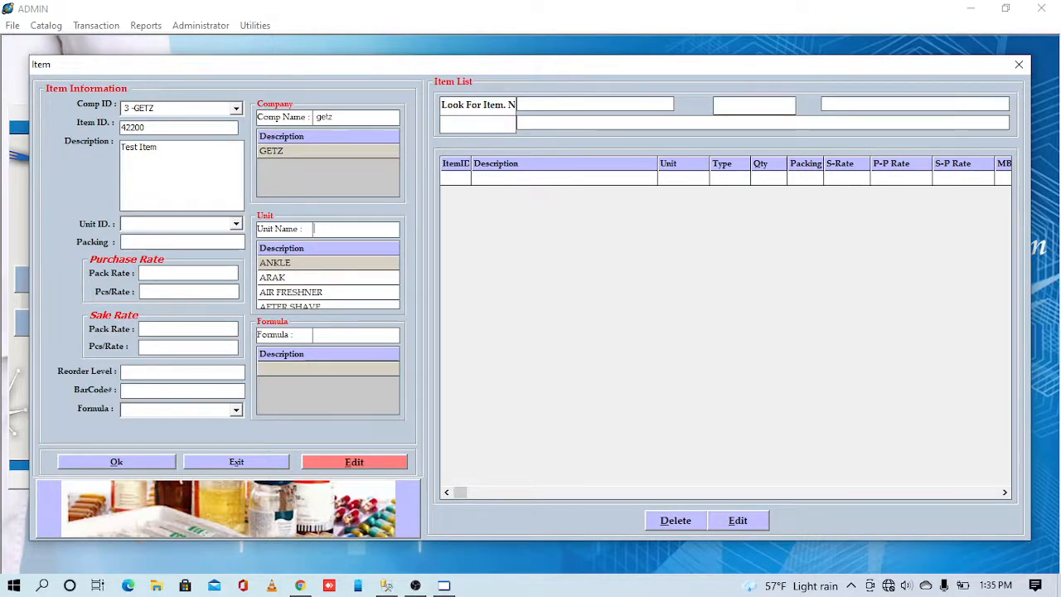
type("ta")
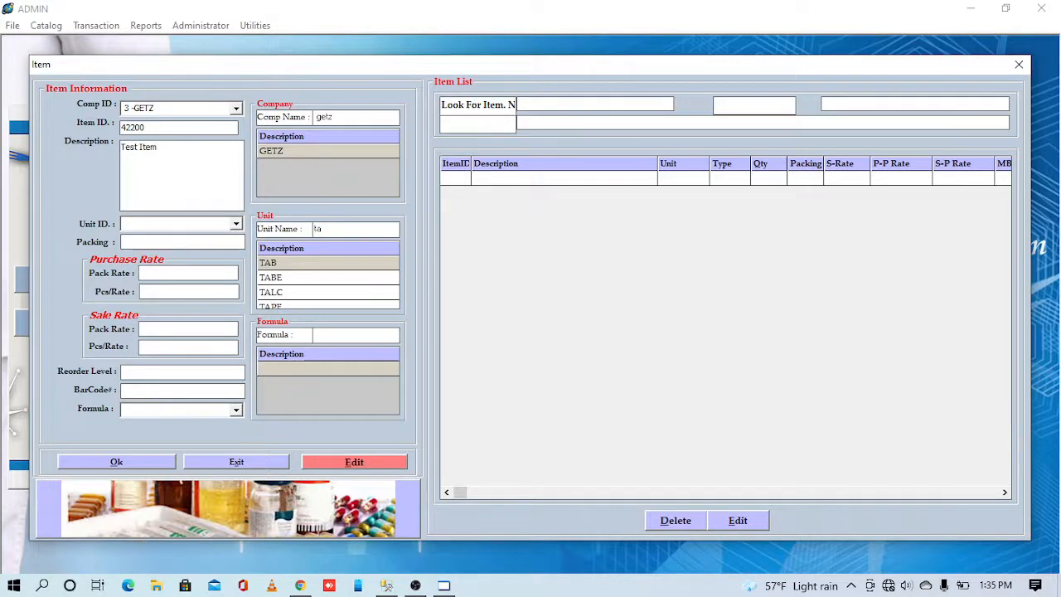
key("Return")
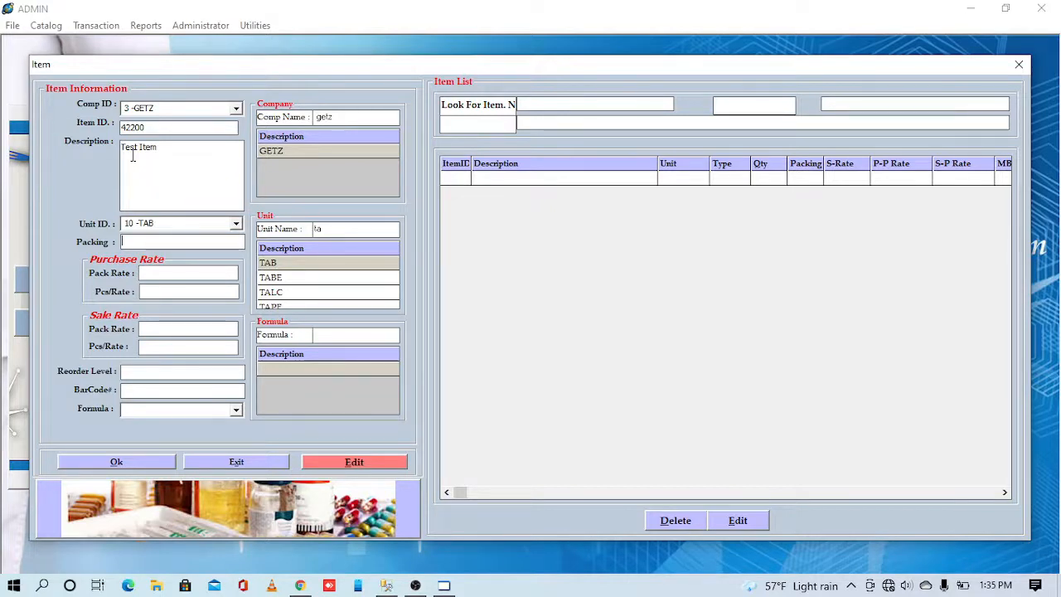
- Enter packing 10, purchase pack rate 110 and sale pack rate 150
type("10")
left_click(141, 273)
type("110")
key("Tab")
type("150")
key("Tab")
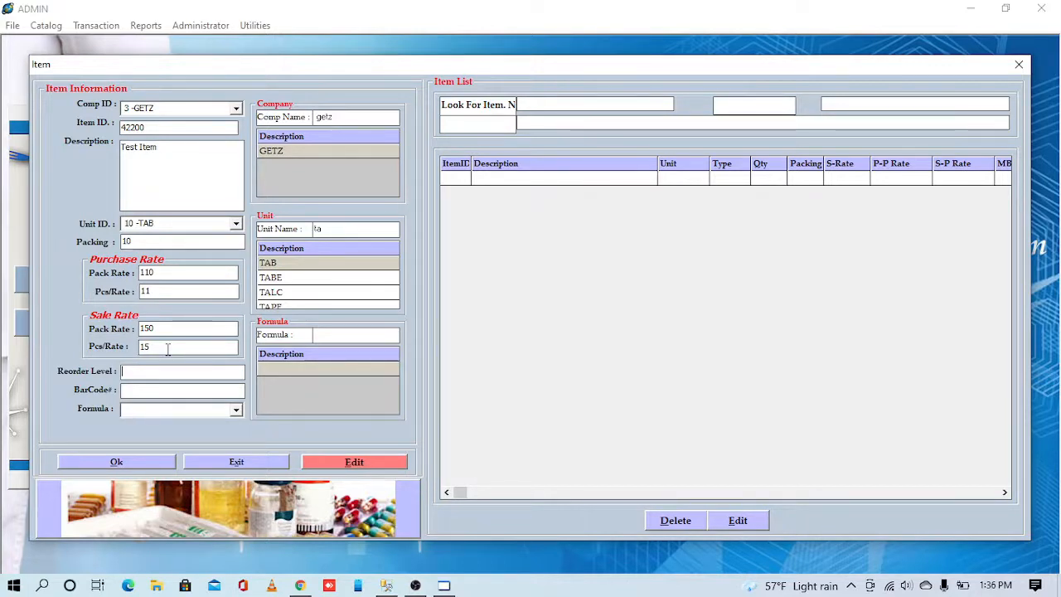
type("20")
left_click(123, 391)
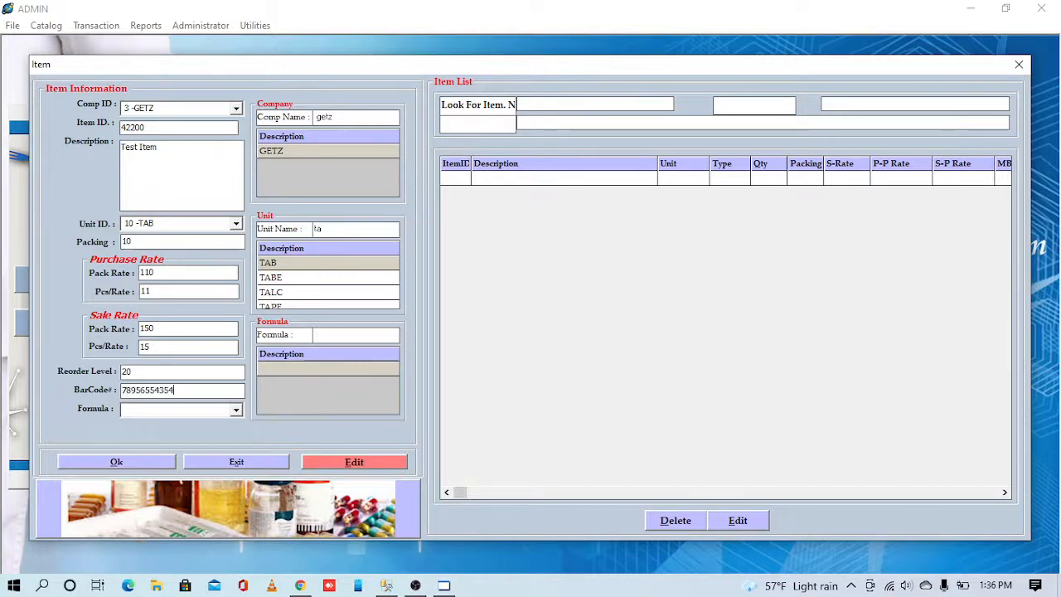
key("Return")
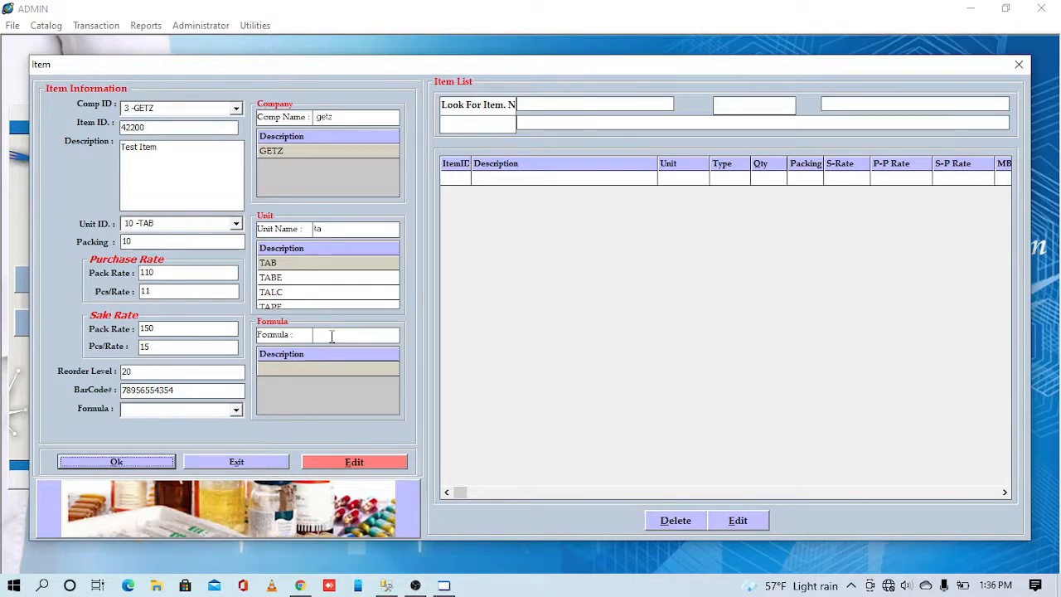
- Assign formula PARACETAMOL 500MG to Test Item and save it with Ok
left_click(331, 336)
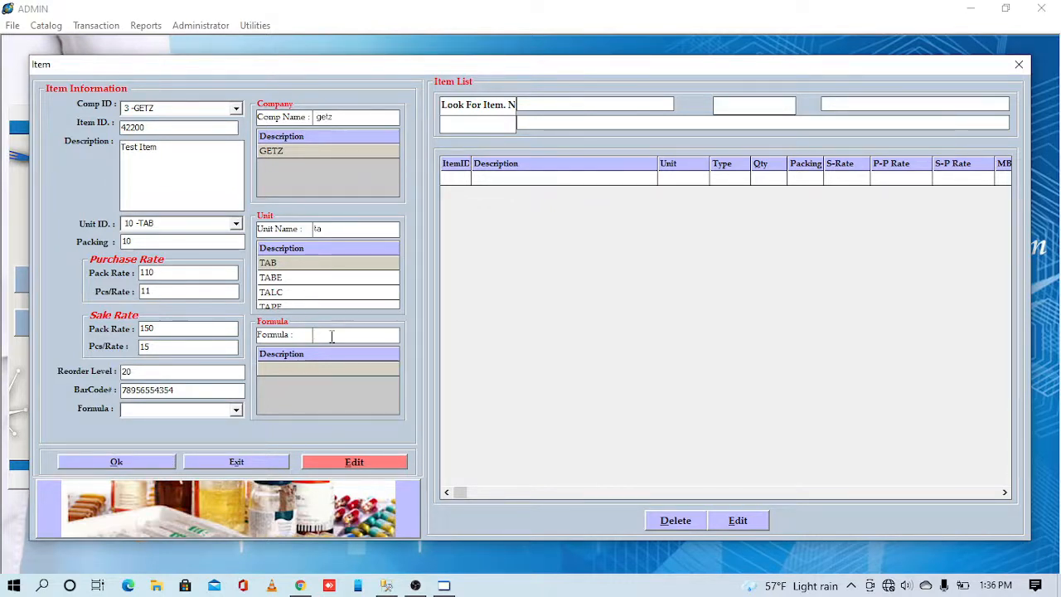
type("para")
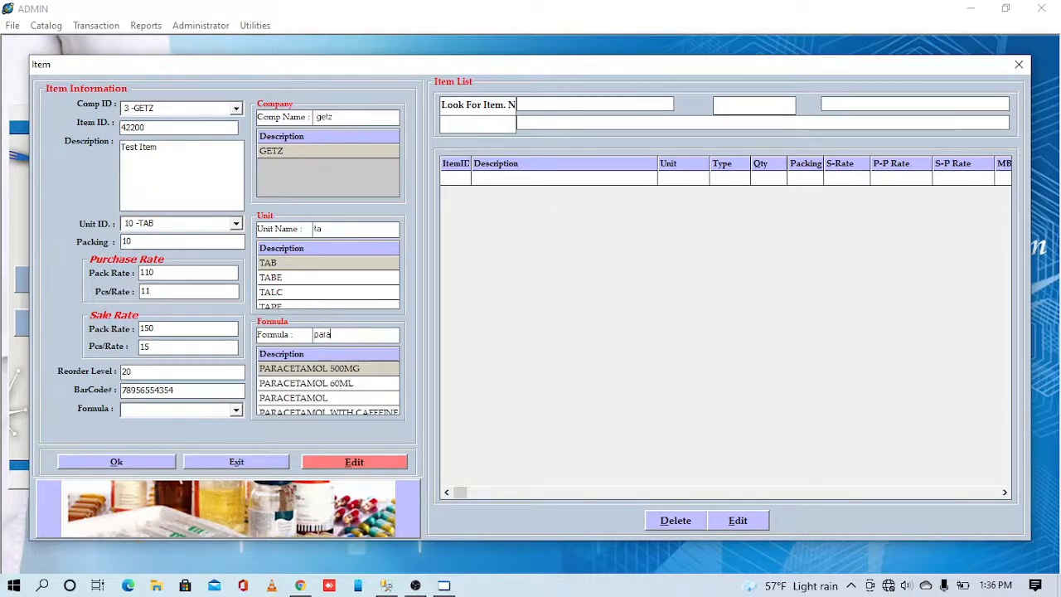
key("Return")
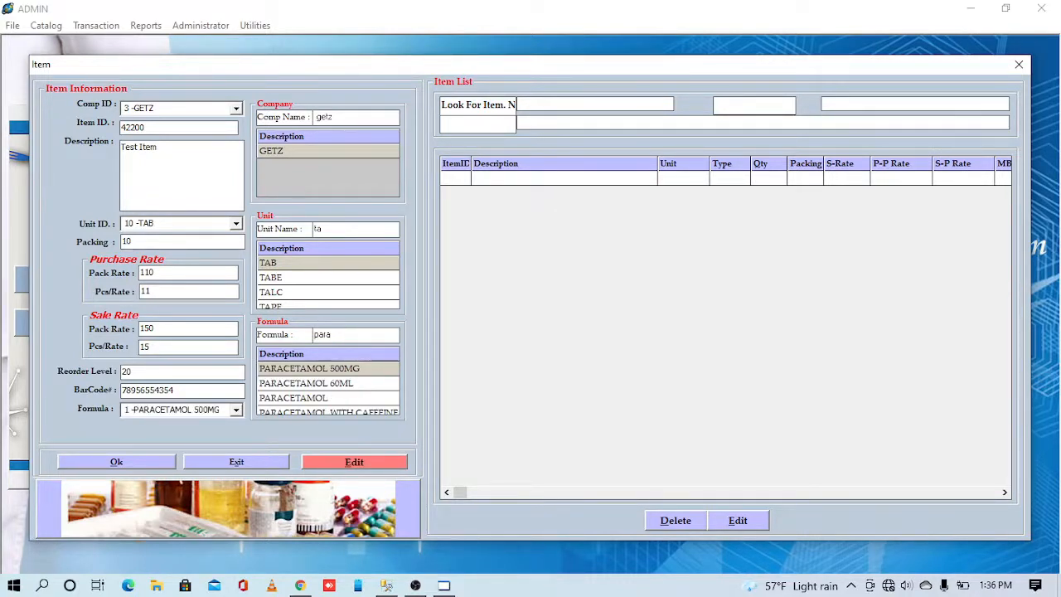
left_click(120, 461)
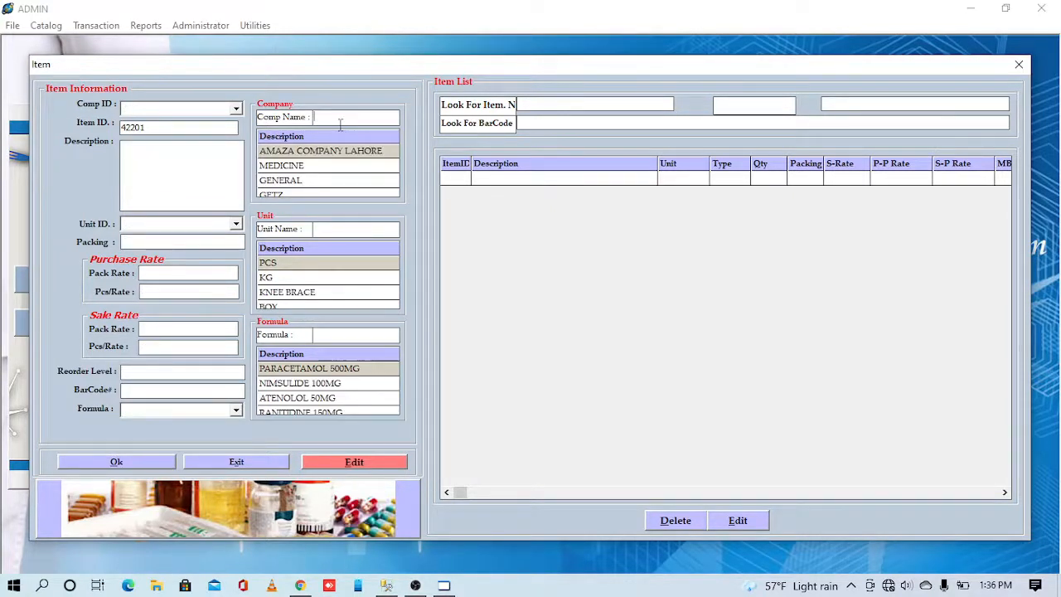
- Filter the item list by 'tes' to show saved Test Item 42200
left_click(555, 99)
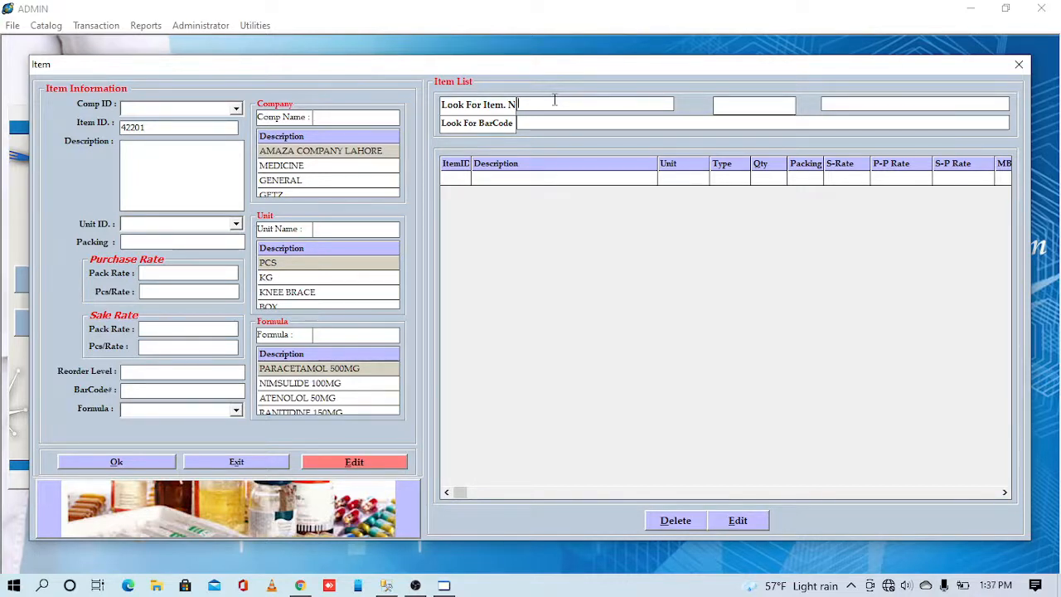
type("tes")
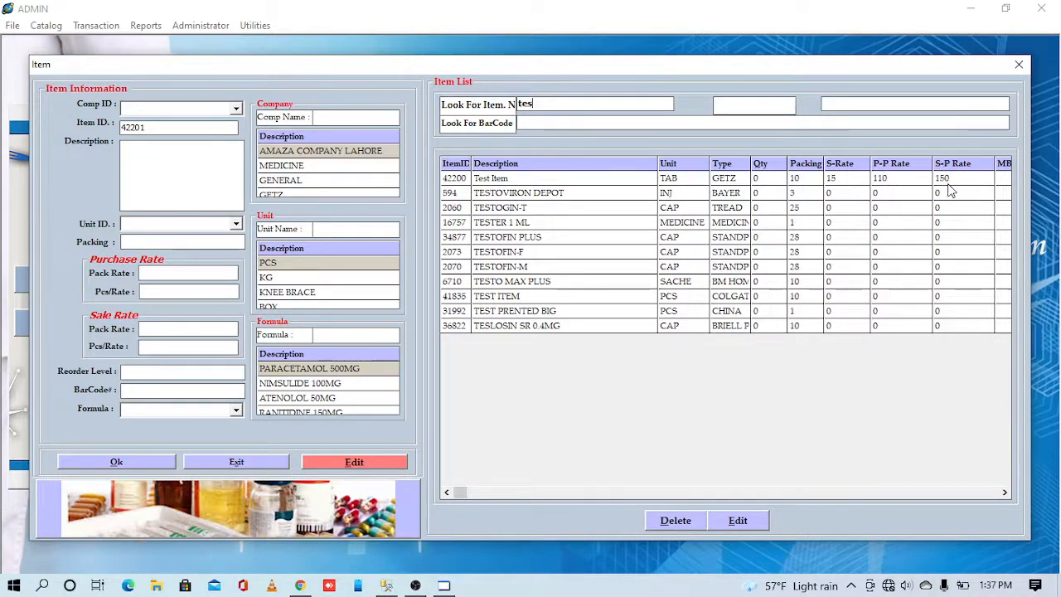
- Close the Item window and bring up the Catalog > Pharmacy submenu
left_click(1017, 70)
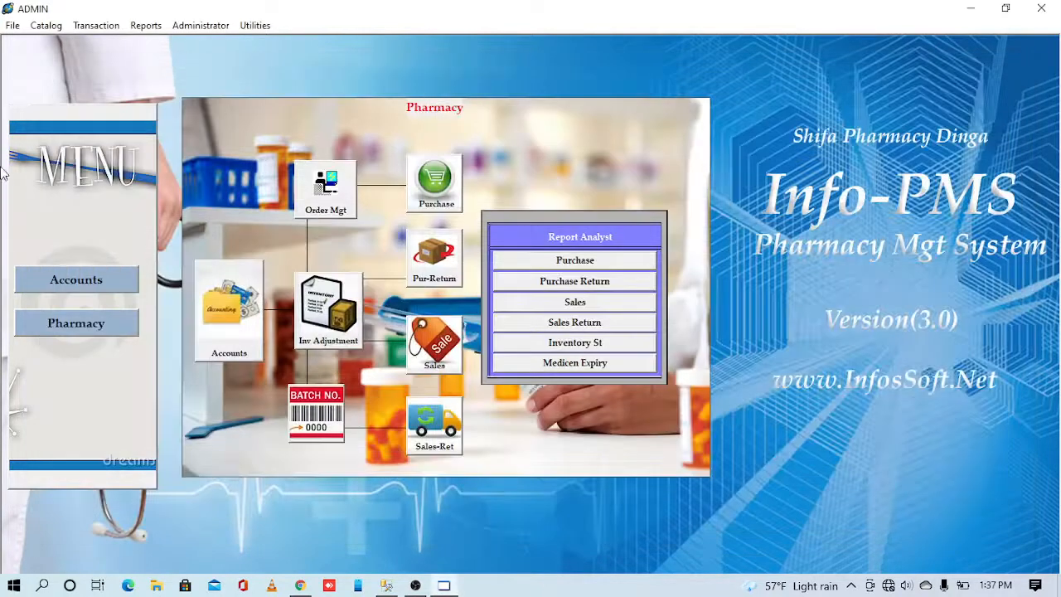
left_click(46, 26)
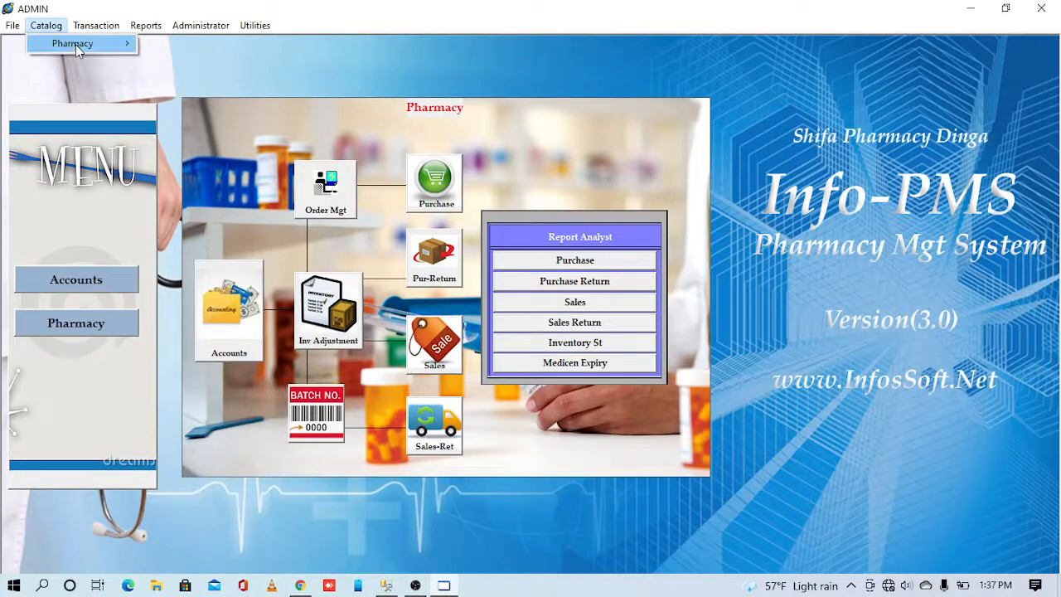
mouse_move(75, 44)
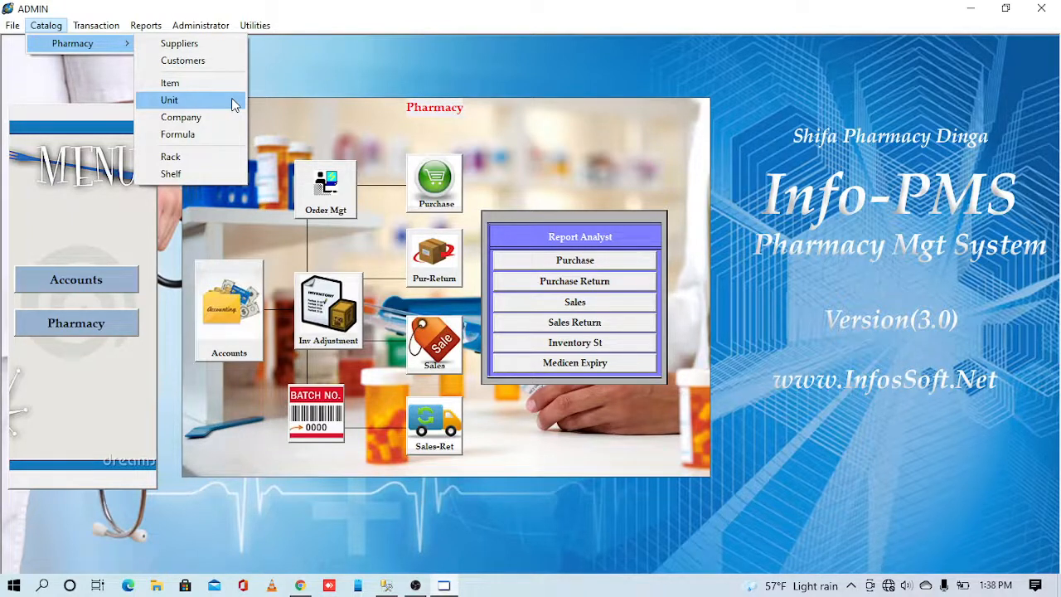
left_click(435, 182)
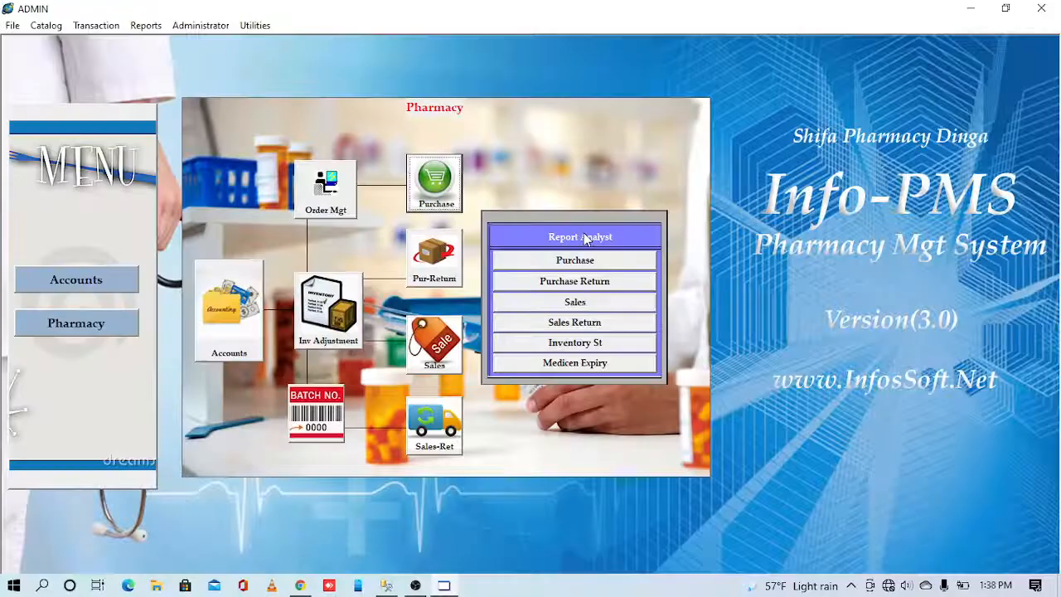
left_click(1047, 8)
left_click(446, 236)
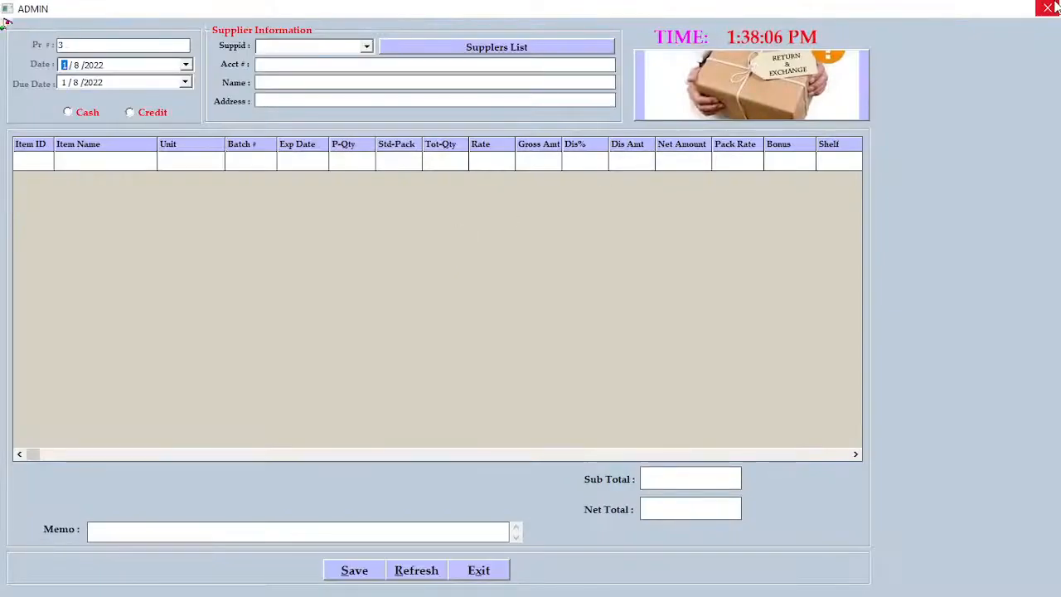
left_click(1056, 7)
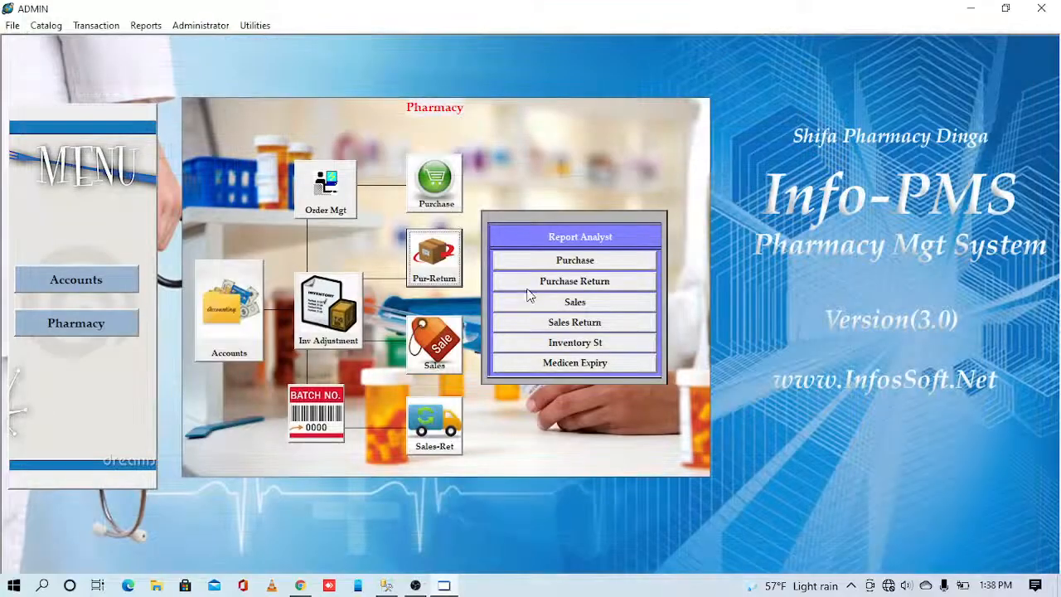
left_click(432, 348)
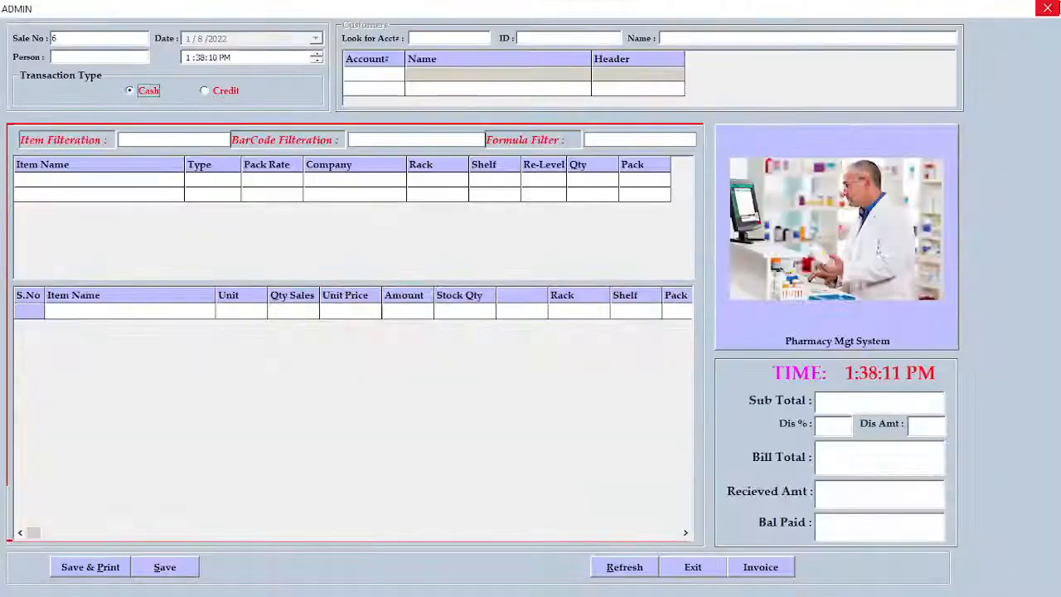
left_click(1053, 8)
left_click(420, 452)
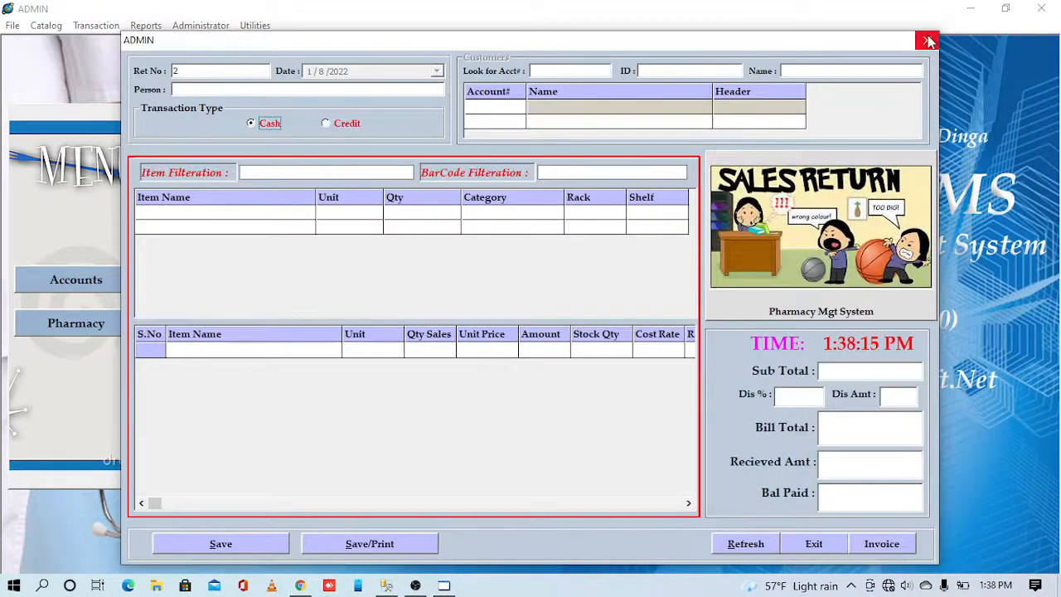
left_click(924, 41)
left_click(602, 262)
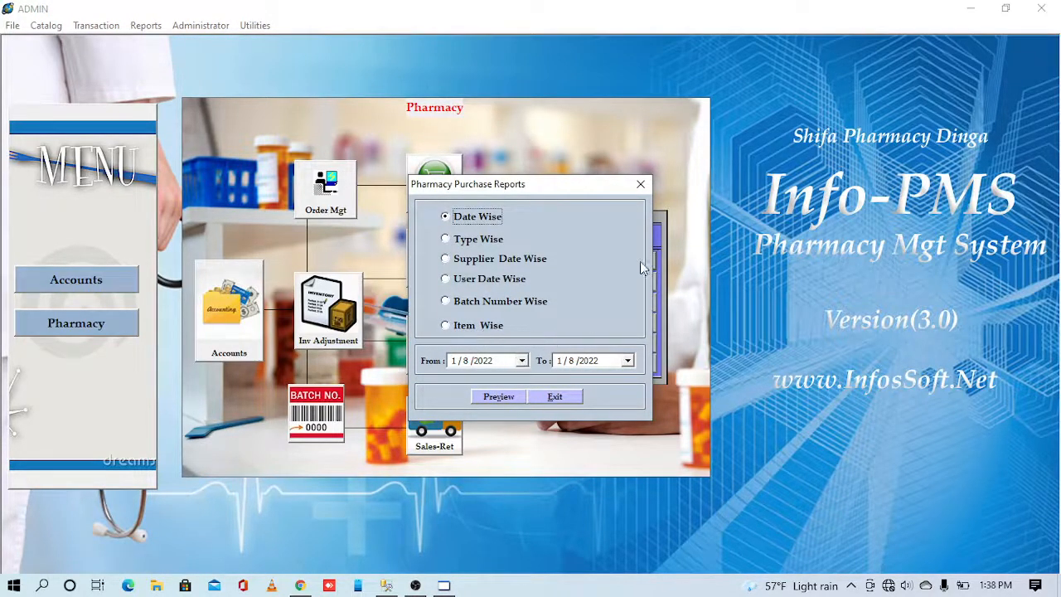
left_click(640, 184)
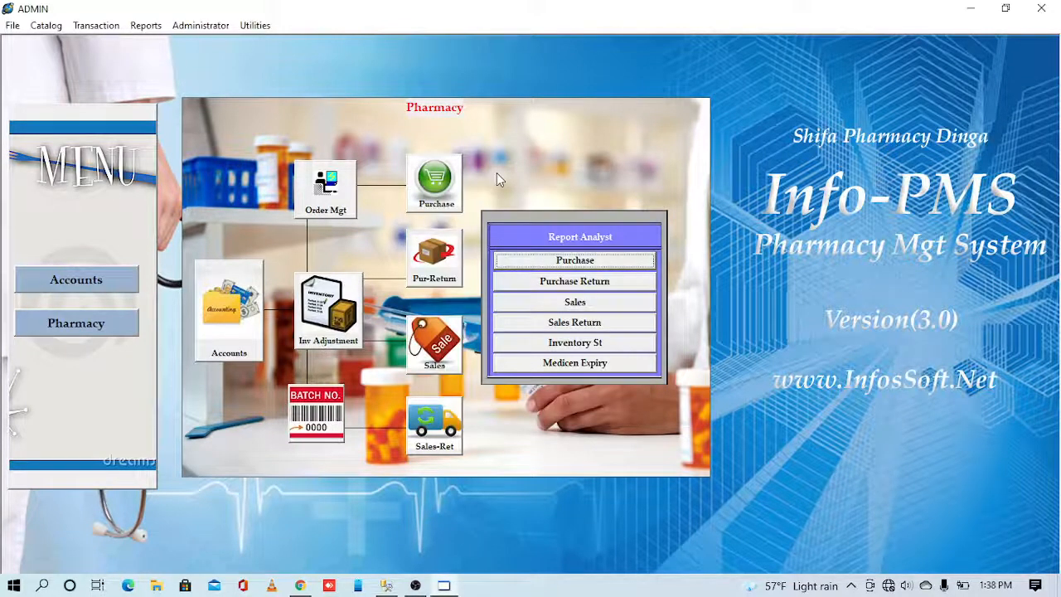